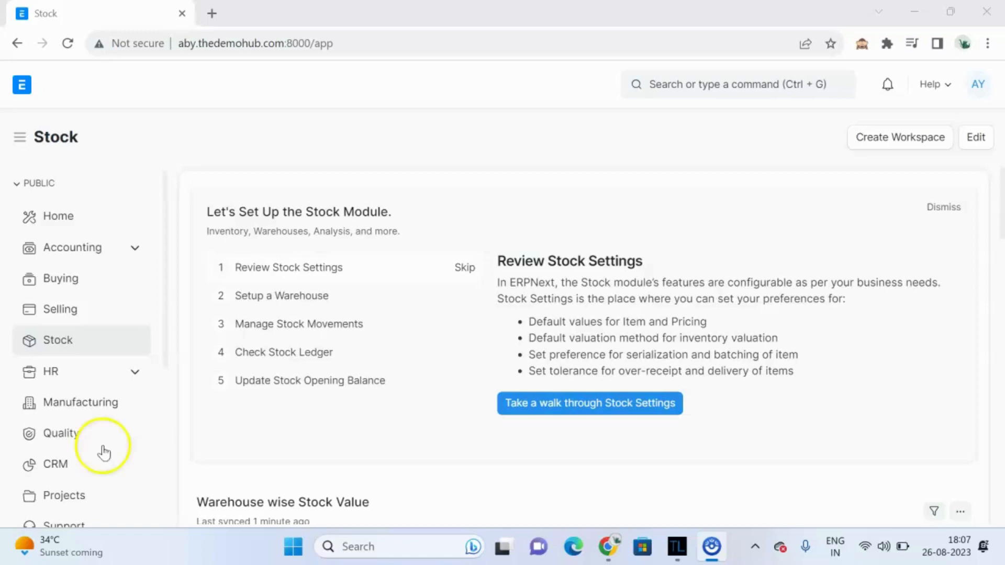
# Step: Search for purchase and open the Purchase Order list
pyautogui.click(682, 86)
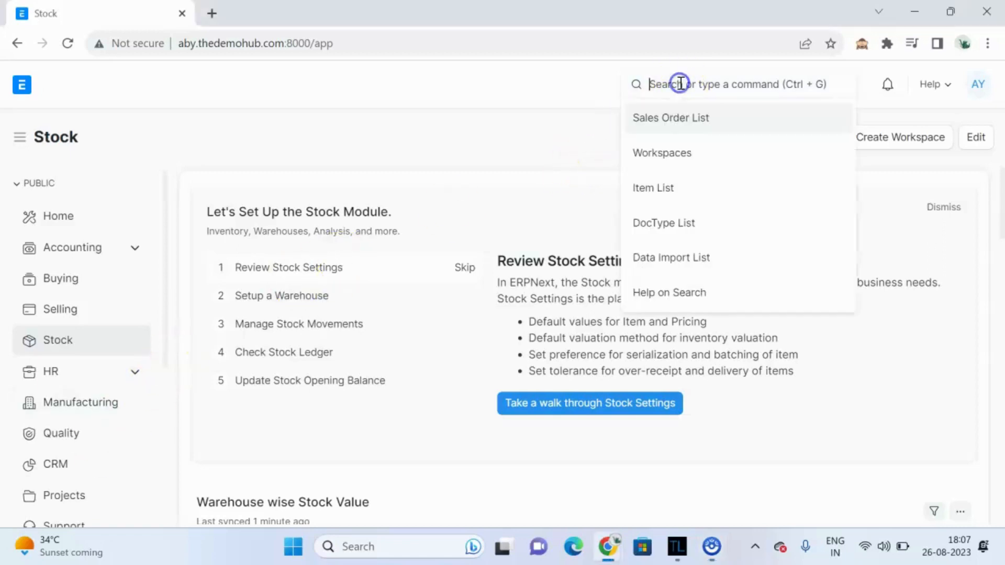
pyautogui.write('pu')
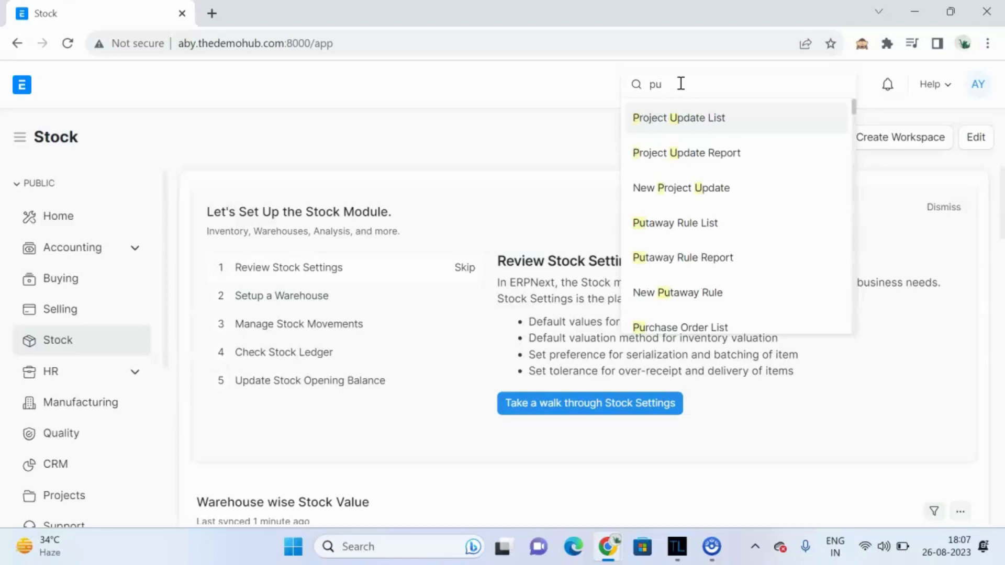
pyautogui.write('rcha')
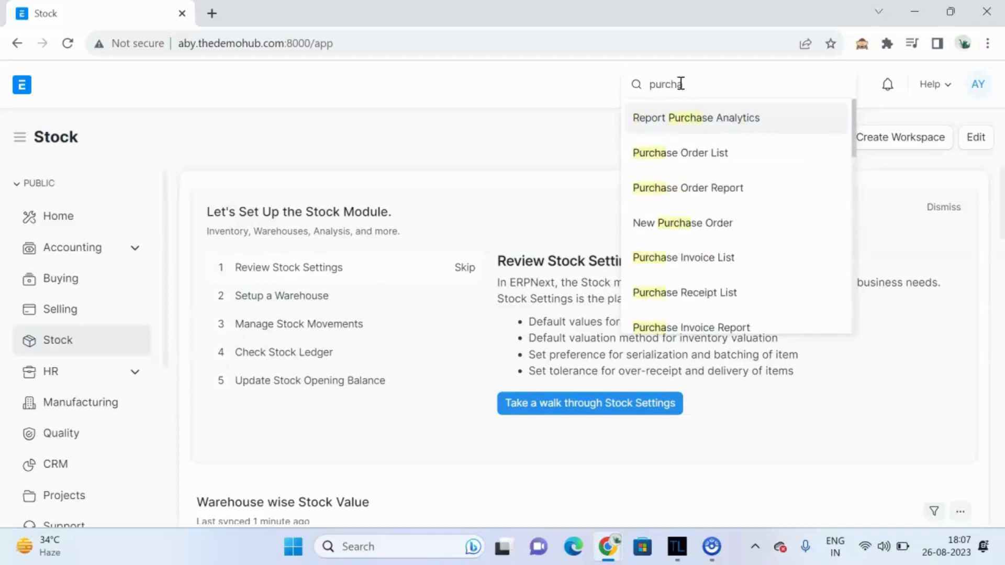
pyautogui.click(711, 158)
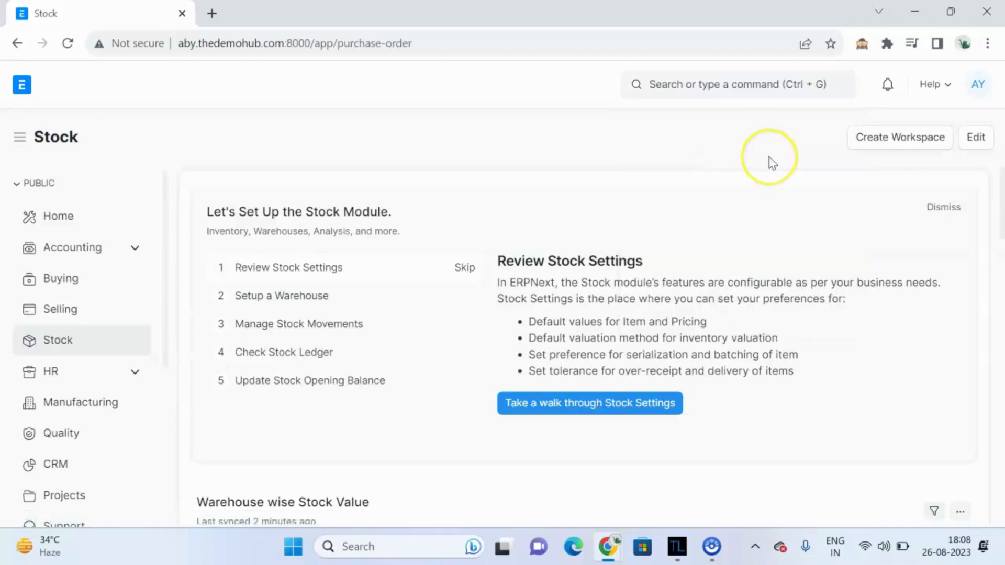
pyautogui.click(913, 141)
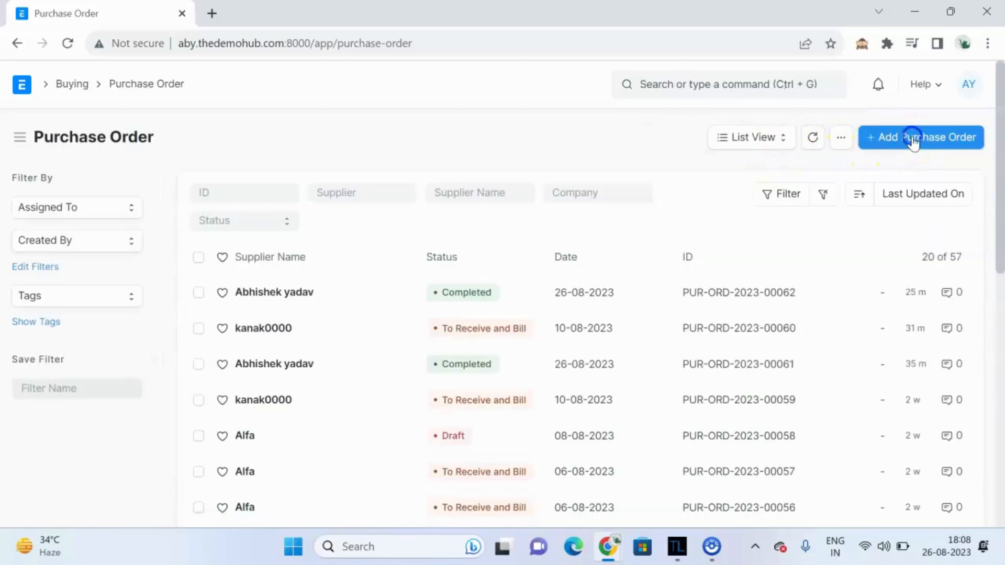
# Step: Start a new purchase order and choose Alfa as the supplier
pyautogui.click(913, 142)
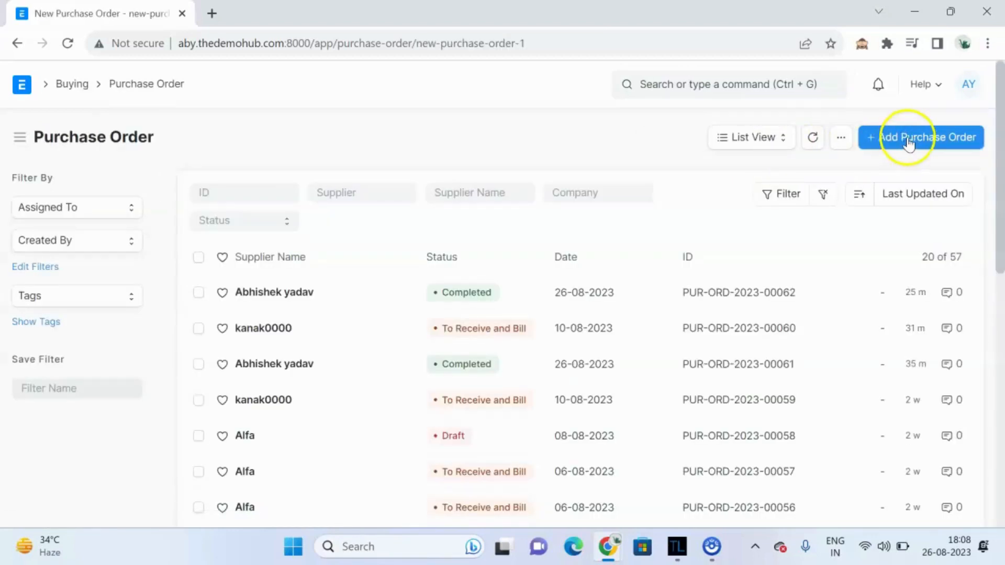
pyautogui.click(261, 314)
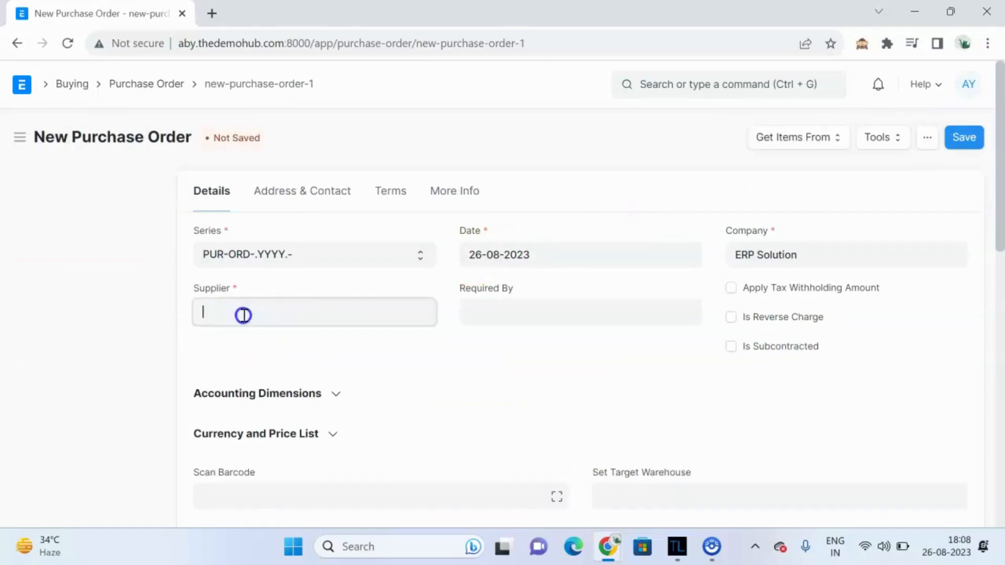
pyautogui.click(244, 315)
pyautogui.click(244, 315)
pyautogui.scroll(-2, 302, 345)
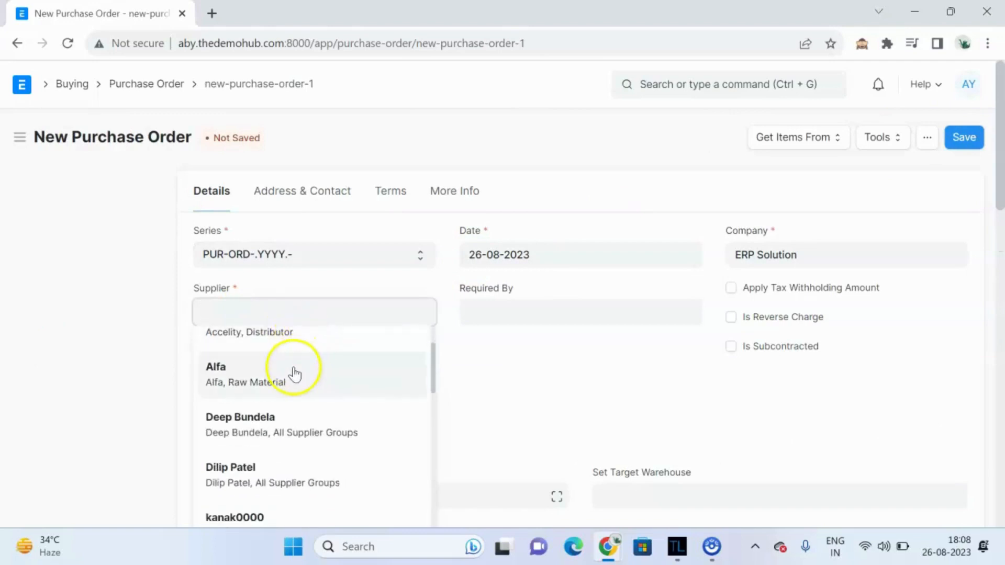
pyautogui.click(295, 383)
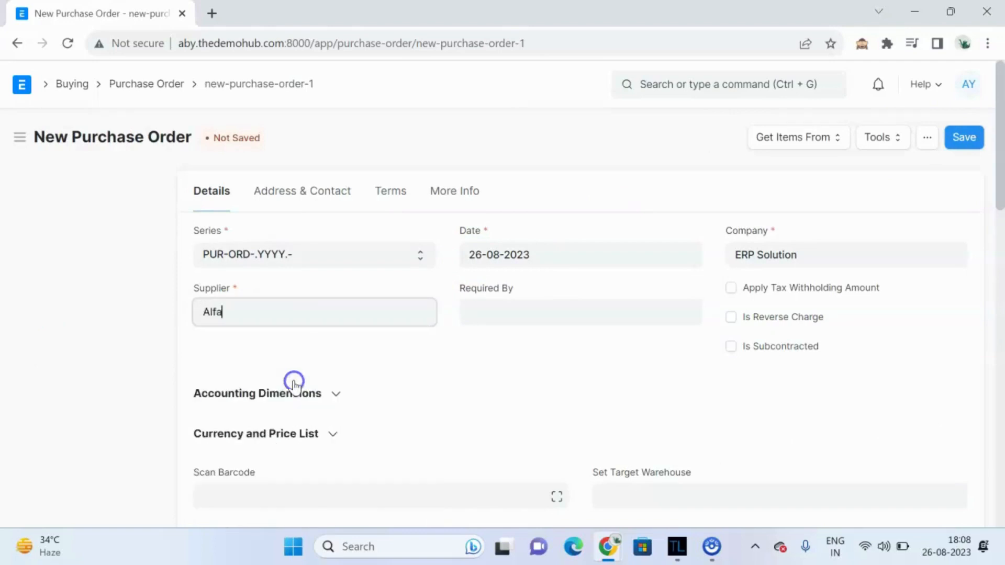
# Step: Set the order's Required By date to 30-08-2023
pyautogui.click(521, 309)
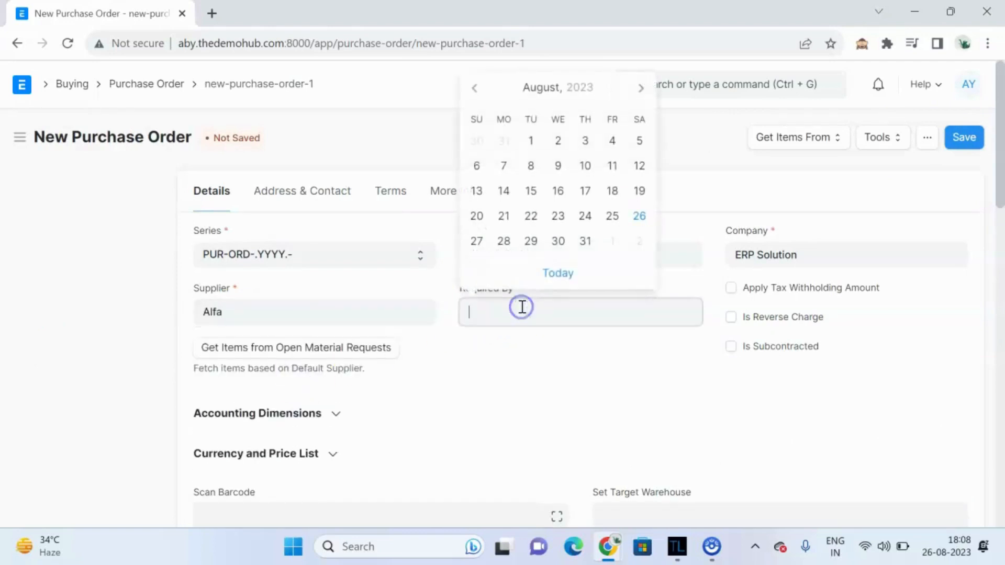
pyautogui.click(558, 241)
pyautogui.scroll(-4, 521, 367)
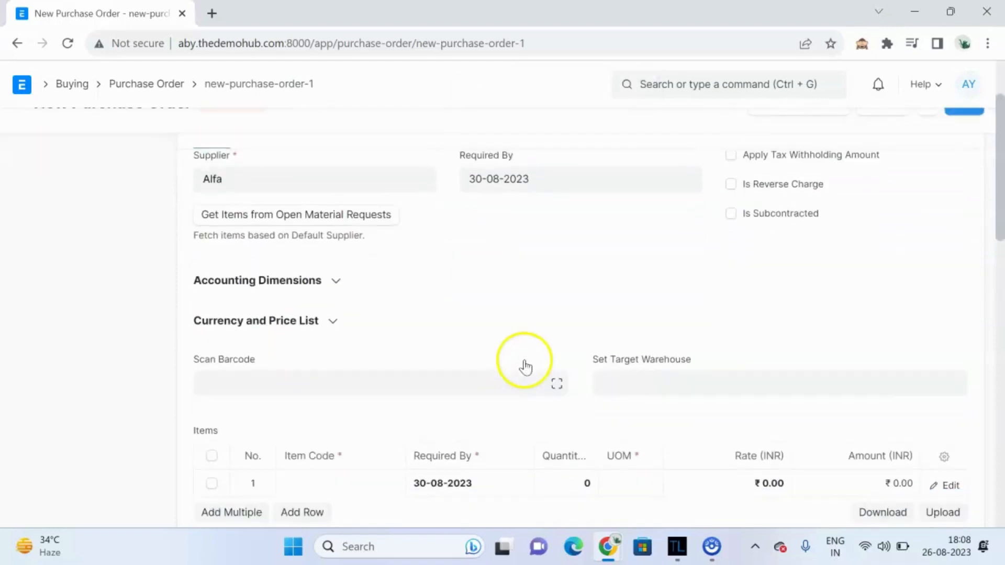
# Step: Add item 121 Falcon Buds to the first items row by searching for fal
pyautogui.click(324, 410)
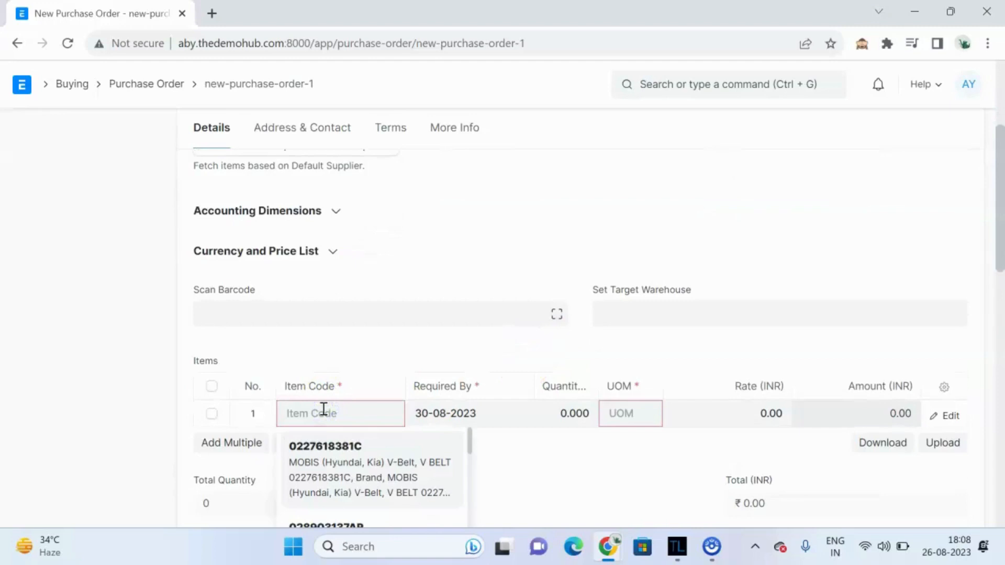
pyautogui.write('1')
pyautogui.press('BackSpace')
pyautogui.write('1')
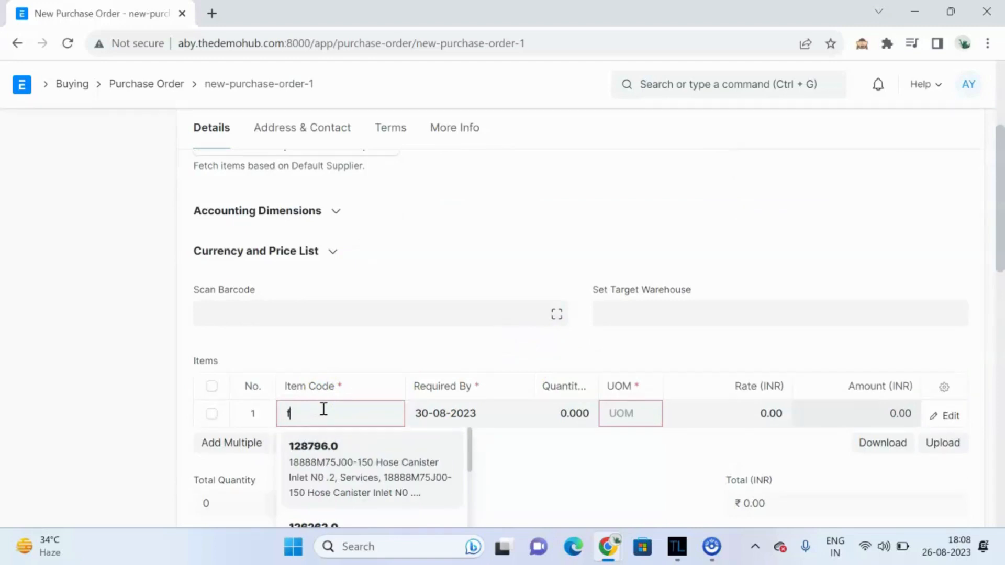
pyautogui.write('fac')
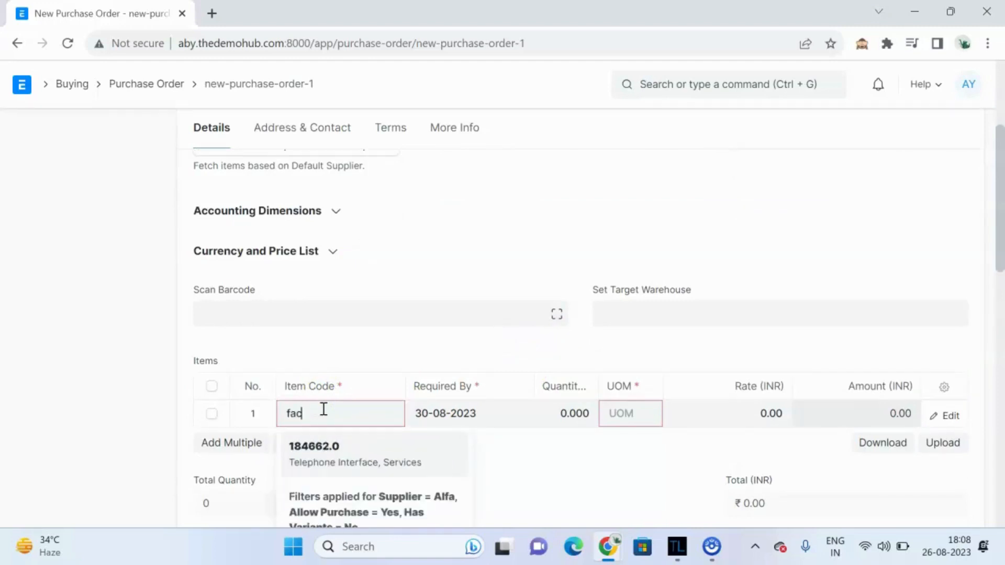
pyautogui.press('BackSpace')
pyautogui.write('l')
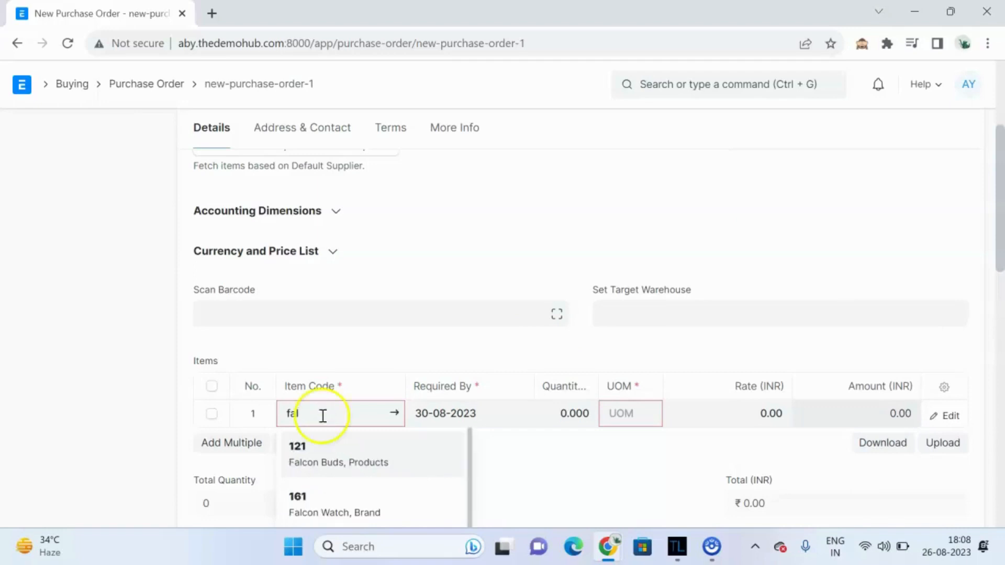
pyautogui.click(327, 460)
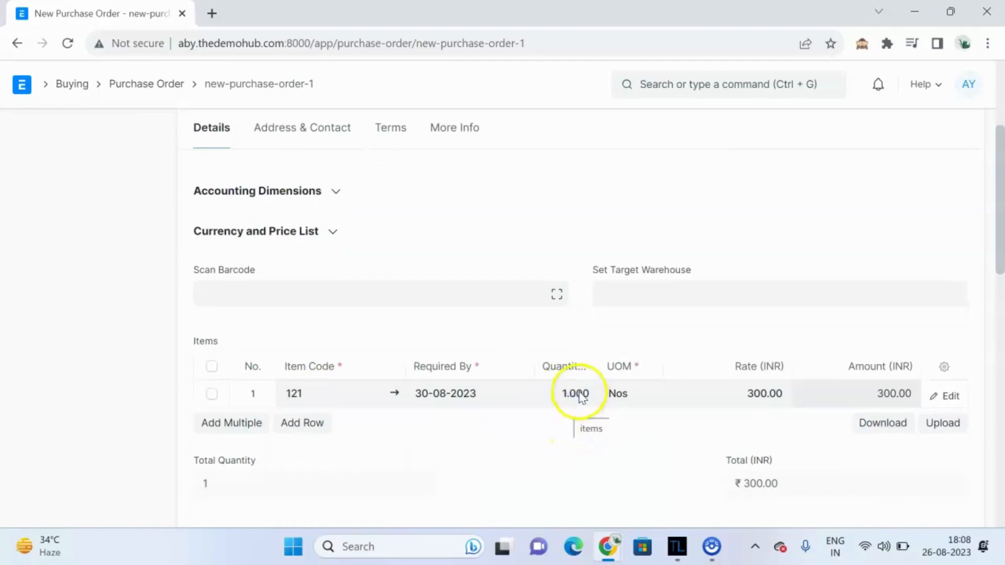
# Step: Set the item's quantity to 500
pyautogui.click(576, 393)
pyautogui.press('BackSpace')
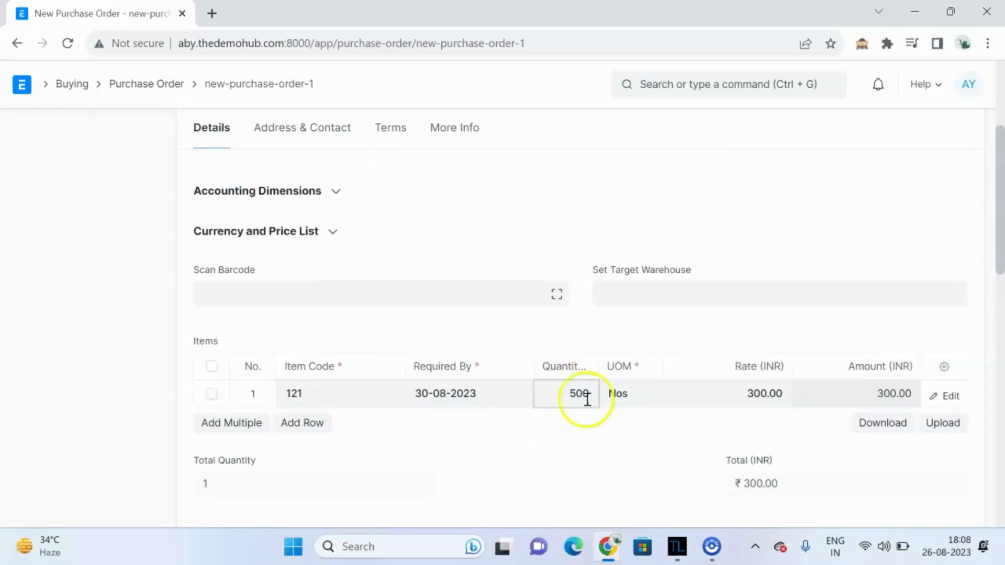
pyautogui.click(625, 431)
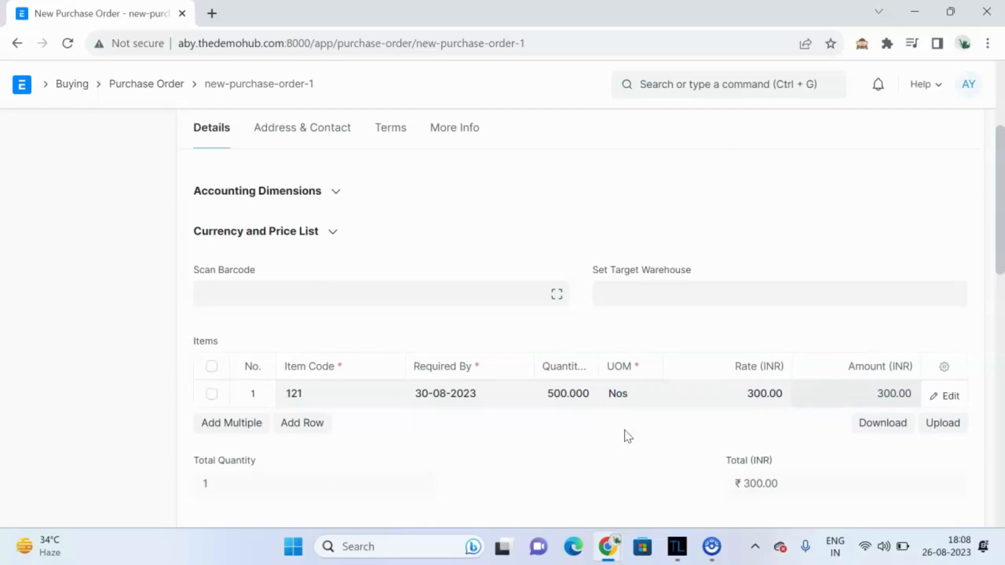
# Step: Save the new purchase order
pyautogui.scroll(-3, 628, 436)
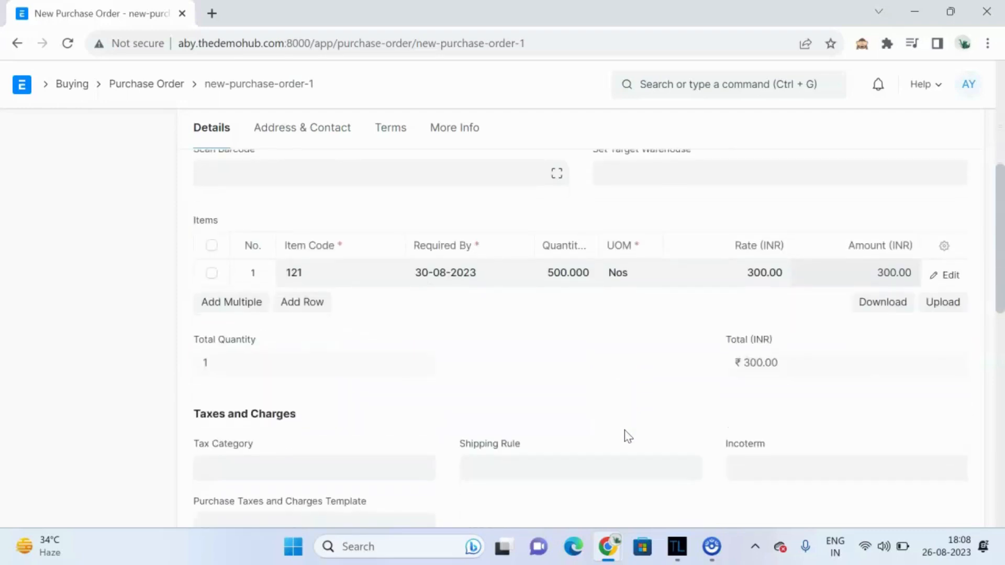
pyautogui.click(600, 347)
pyautogui.scroll(1, 600, 347)
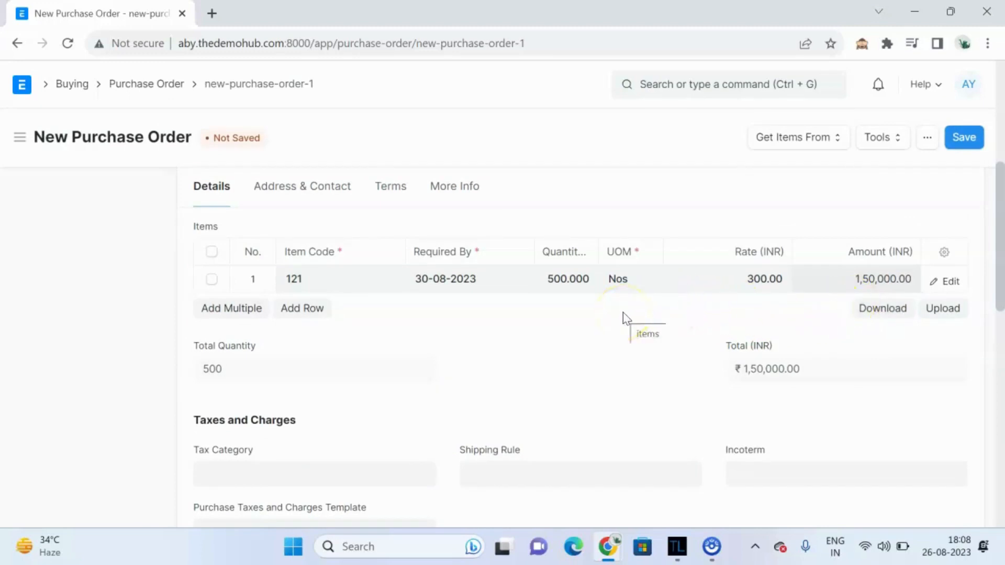
pyautogui.scroll(-1, 623, 312)
pyautogui.scroll(7, 624, 312)
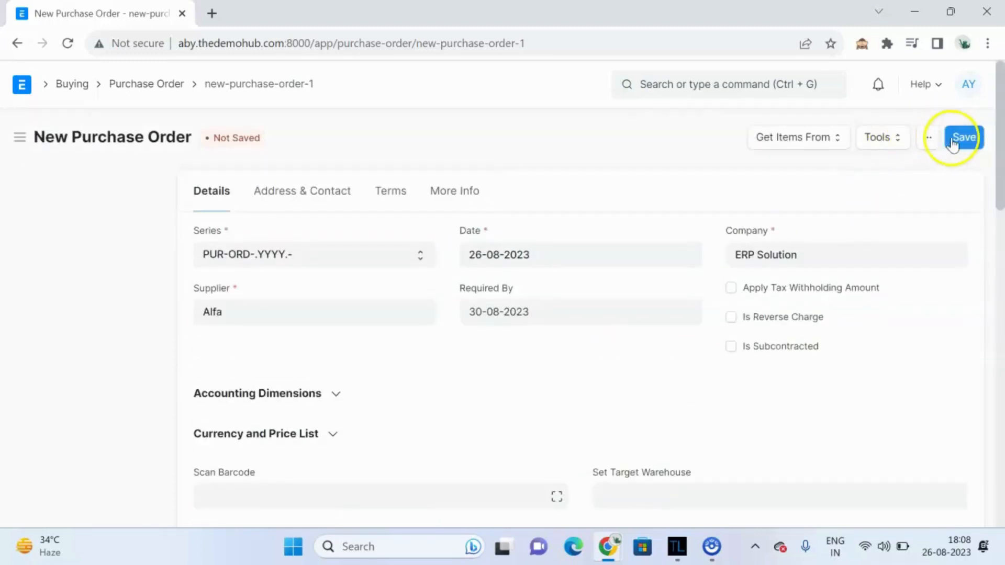
pyautogui.click(953, 140)
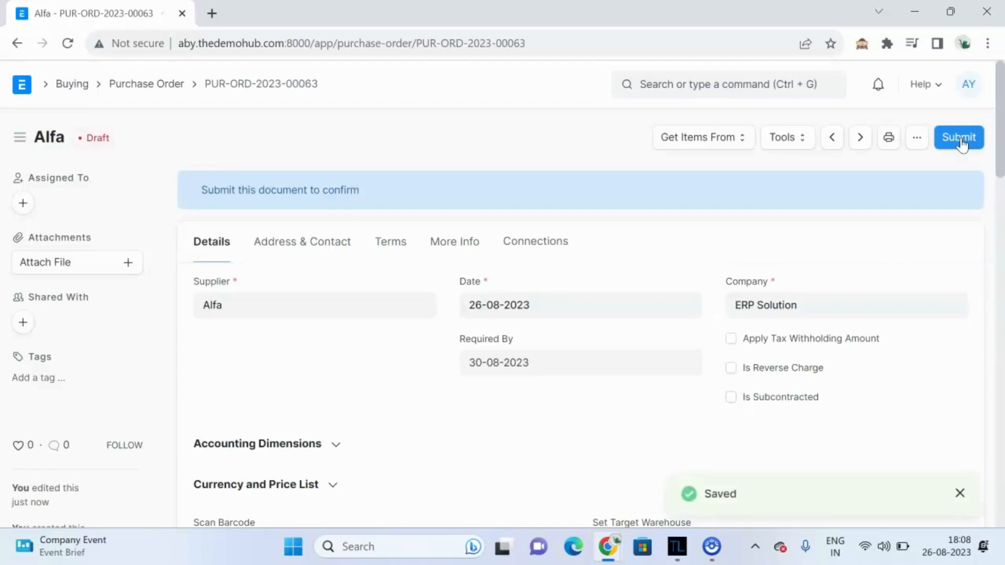
# Step: Submit the purchase order and confirm the permanent submission
pyautogui.click(960, 139)
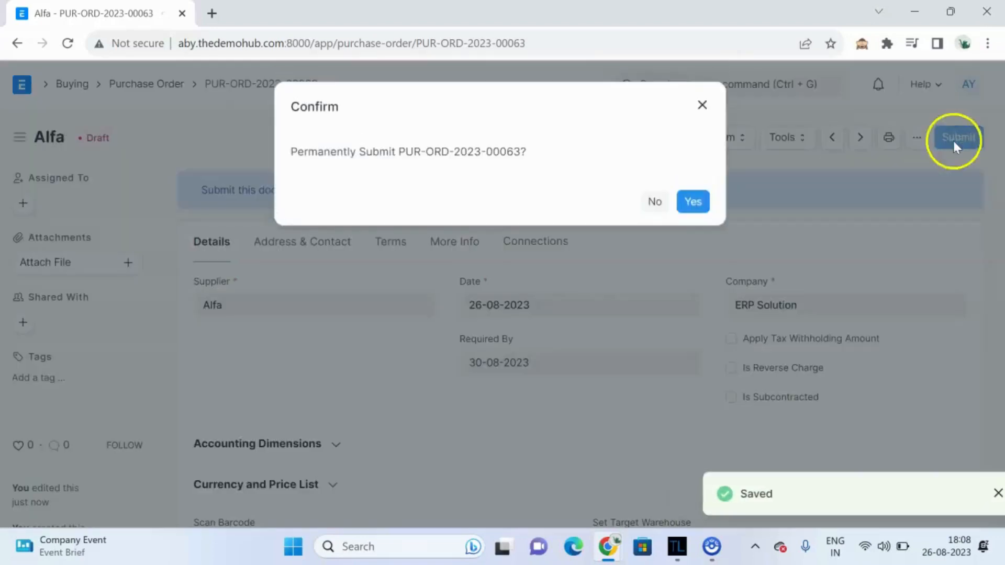
pyautogui.click(692, 204)
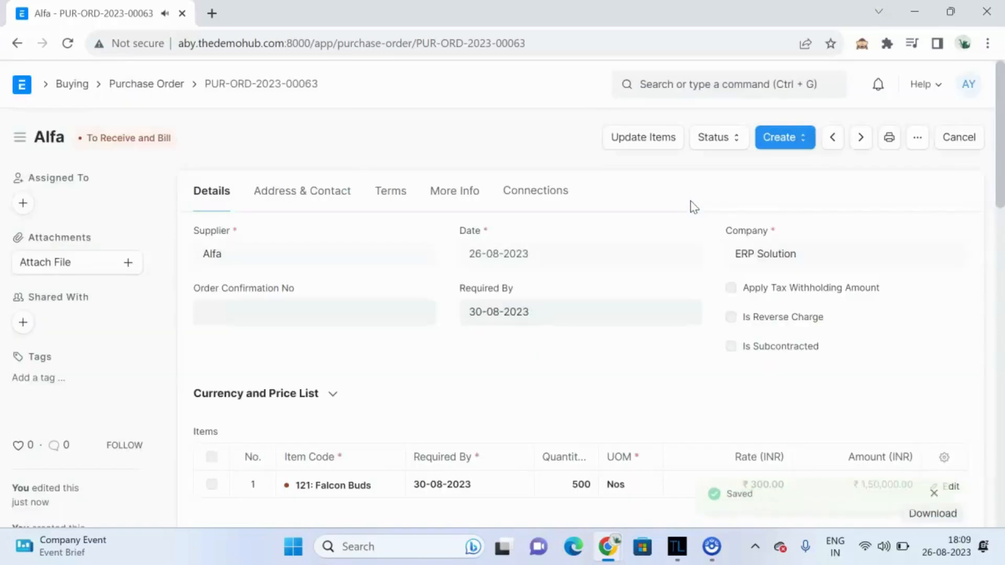
# Step: Create a purchase invoice from the submitted purchase order
pyautogui.click(784, 140)
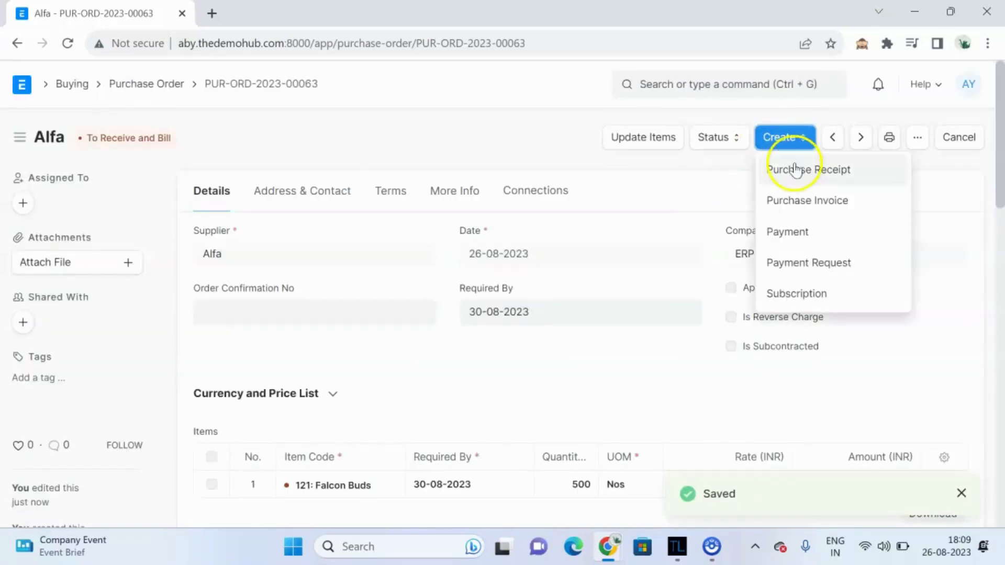
pyautogui.click(811, 203)
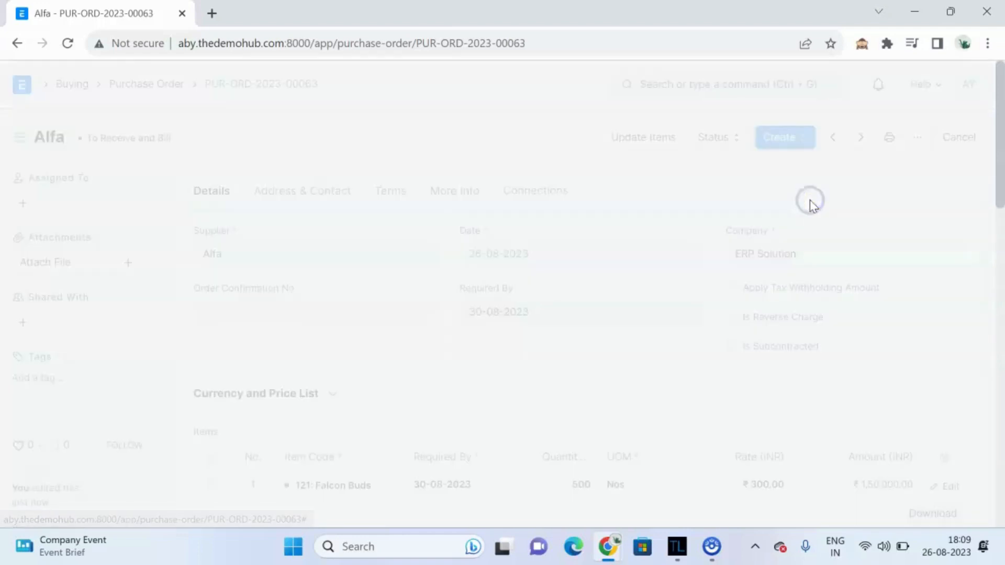
pyautogui.scroll(-3, 534, 258)
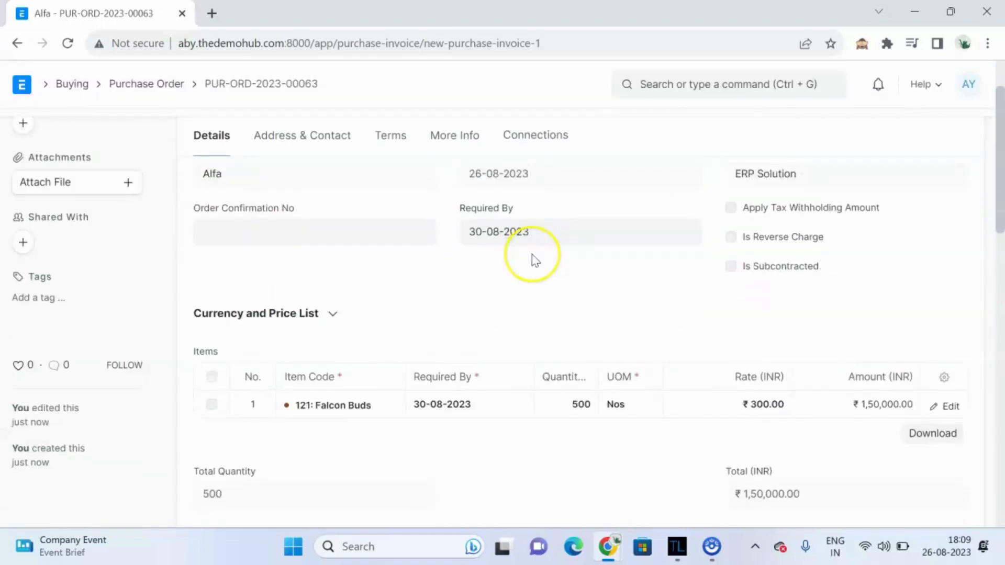
pyautogui.scroll(-1, 535, 260)
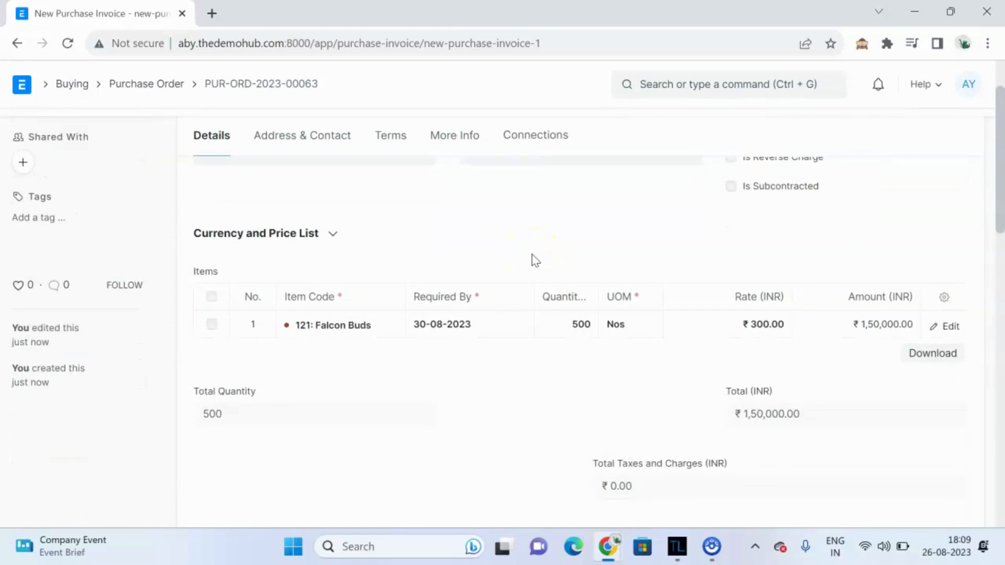
pyautogui.scroll(4, 535, 260)
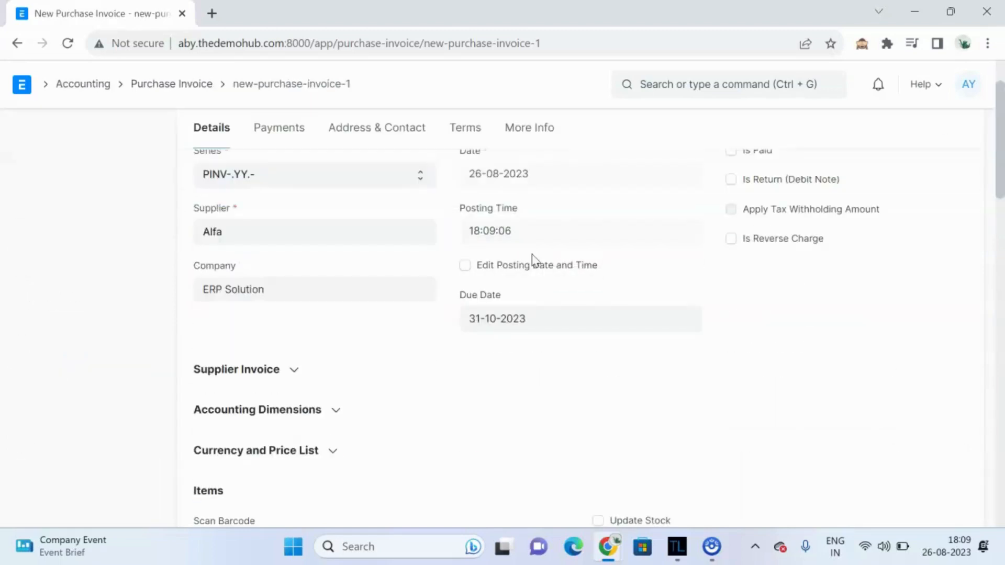
pyautogui.scroll(-3, 533, 258)
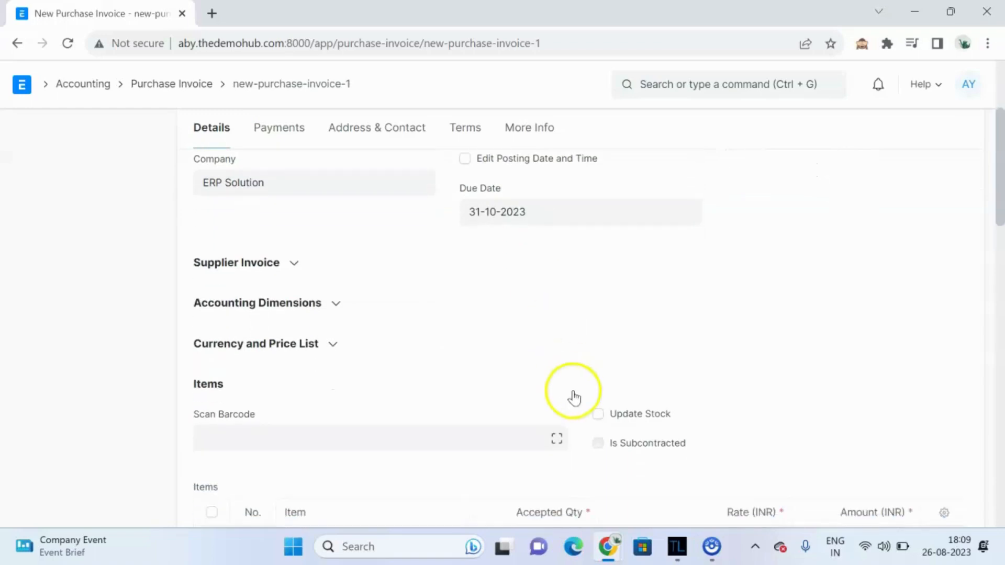
# Step: Enable Update Stock on the purchase invoice
pyautogui.click(599, 414)
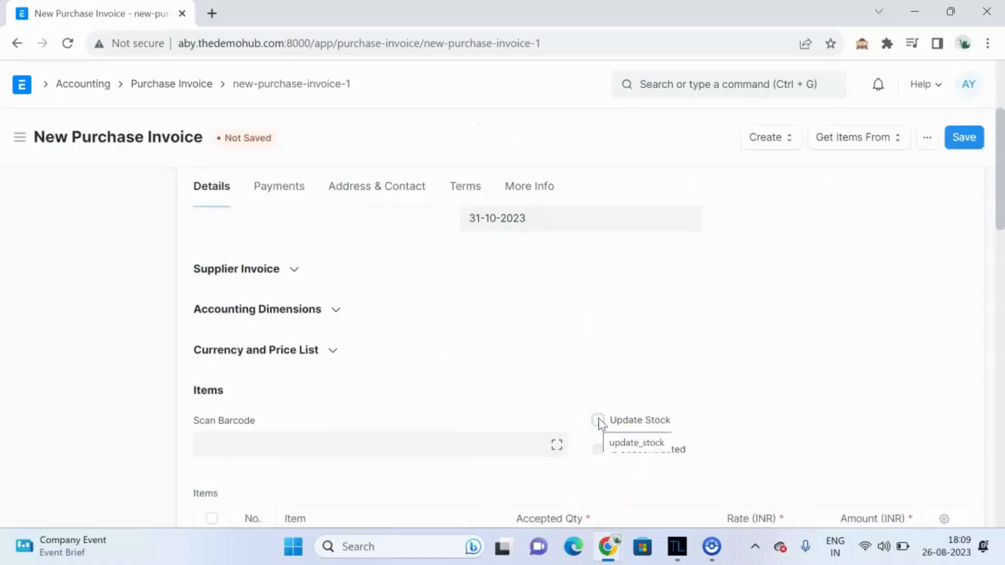
pyautogui.scroll(-2, 601, 424)
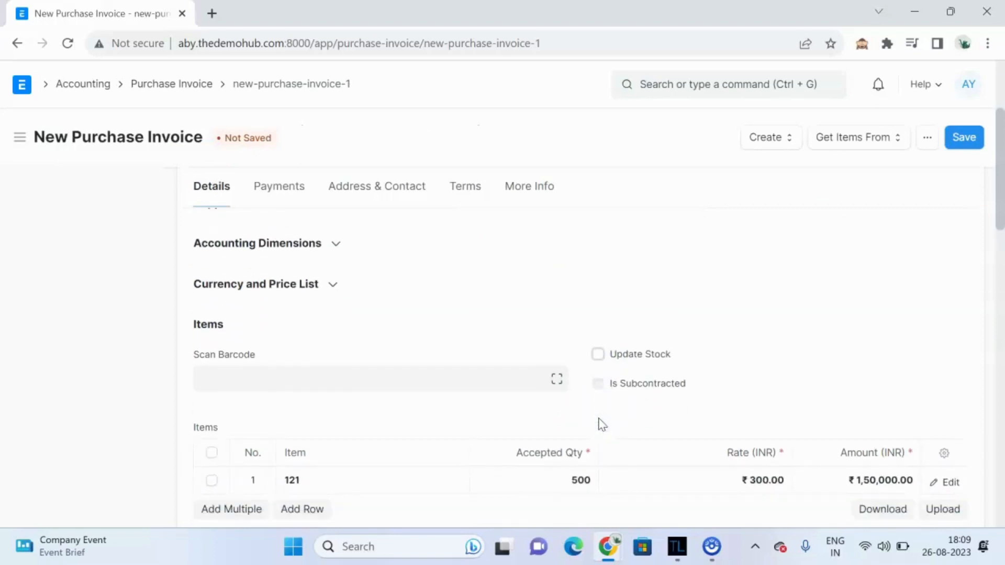
pyautogui.click(598, 354)
# Step: Set the invoice's accepted warehouse to Delhi - A
pyautogui.scroll(-3, 566, 363)
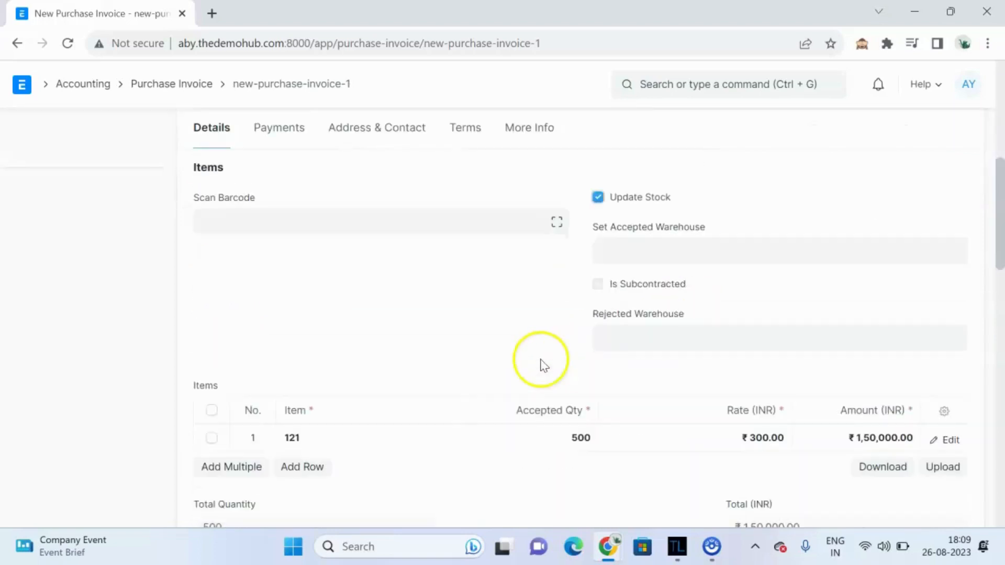
pyautogui.click(632, 253)
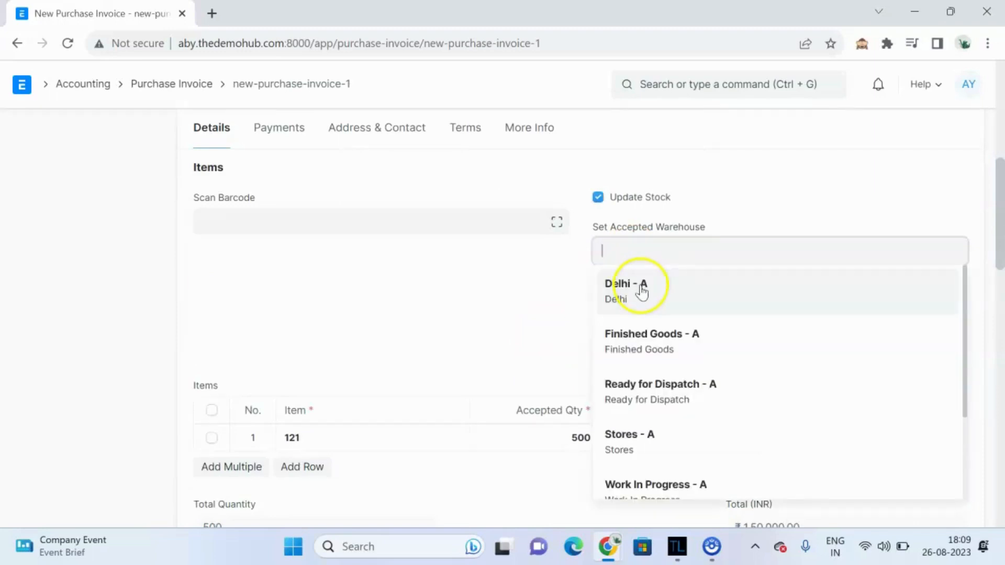
pyautogui.click(642, 292)
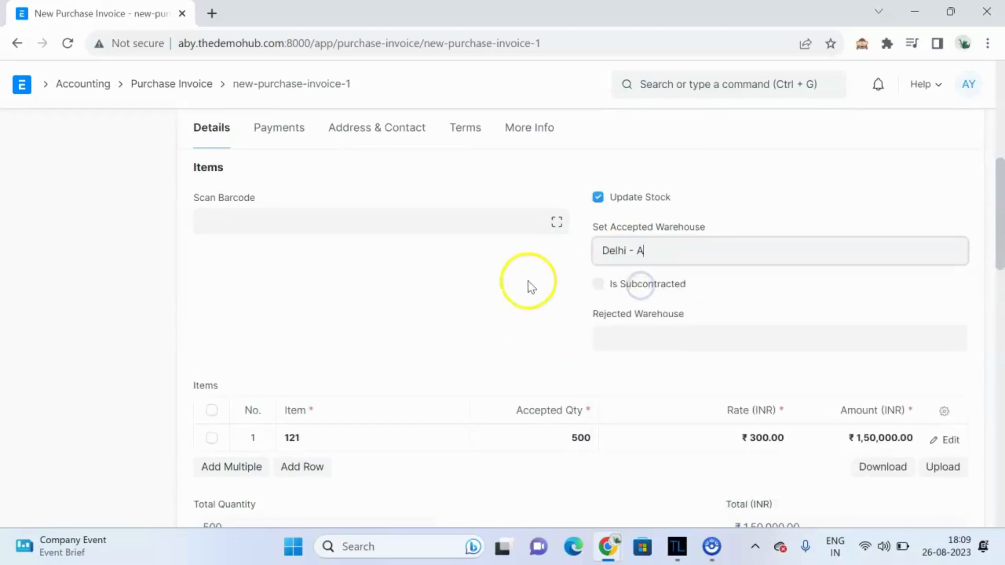
# Step: Save the new purchase invoice
pyautogui.scroll(-2, 523, 285)
pyautogui.scroll(-3, 507, 286)
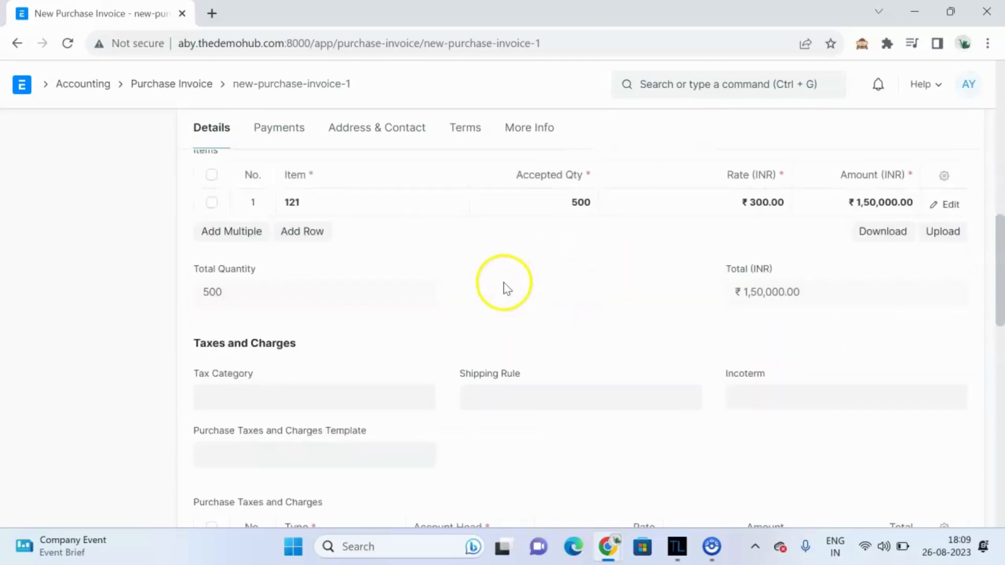
pyautogui.scroll(6, 500, 312)
pyautogui.scroll(10, 499, 314)
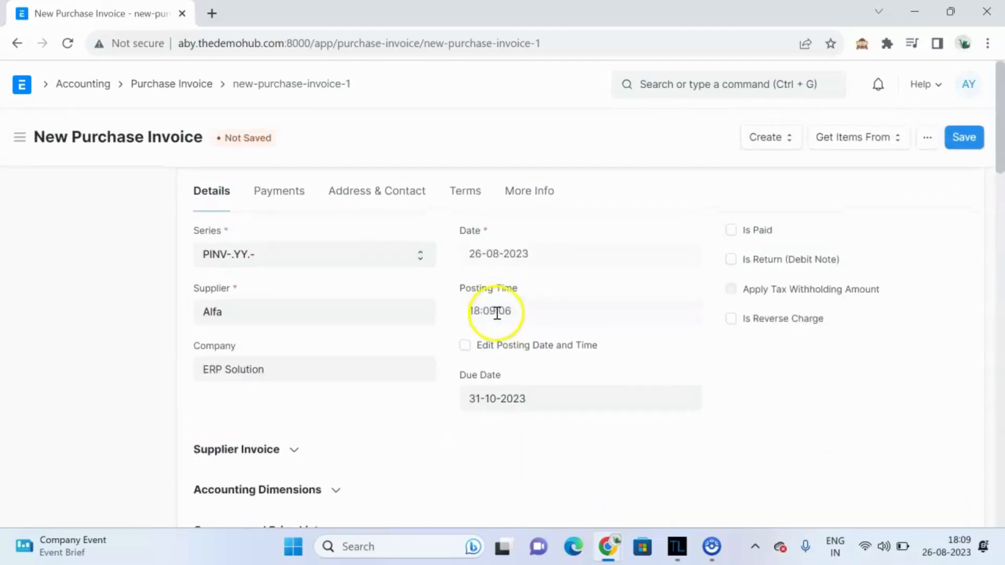
pyautogui.click(963, 138)
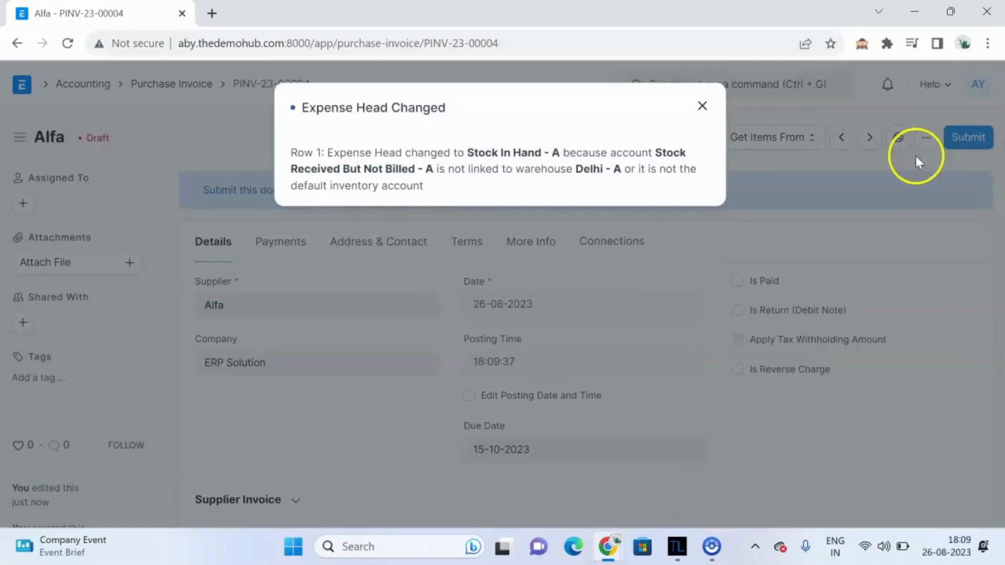
# Step: Dismiss the expense-head notice, then submit the purchase invoice and confirm the permanent submission
pyautogui.click(703, 106)
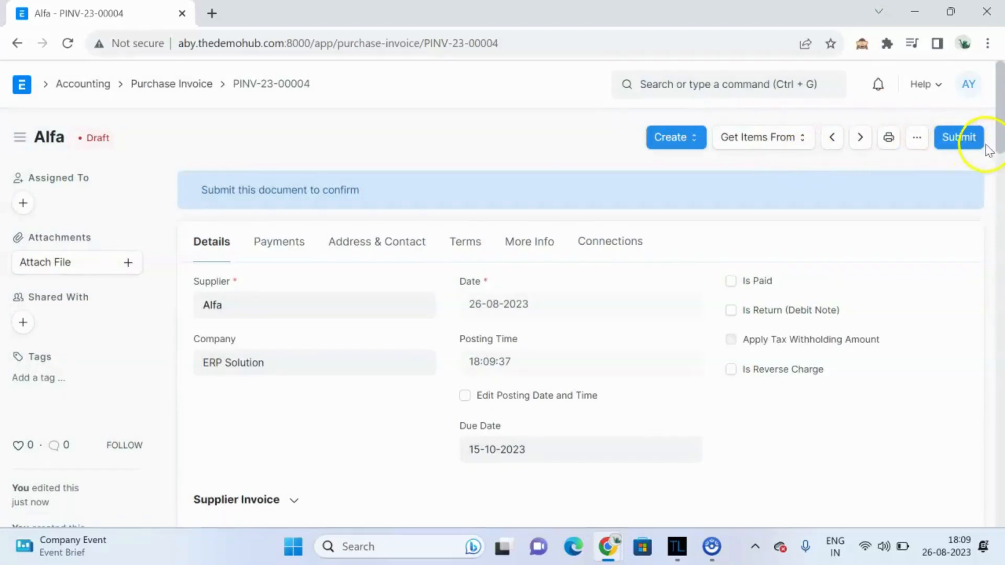
pyautogui.click(962, 138)
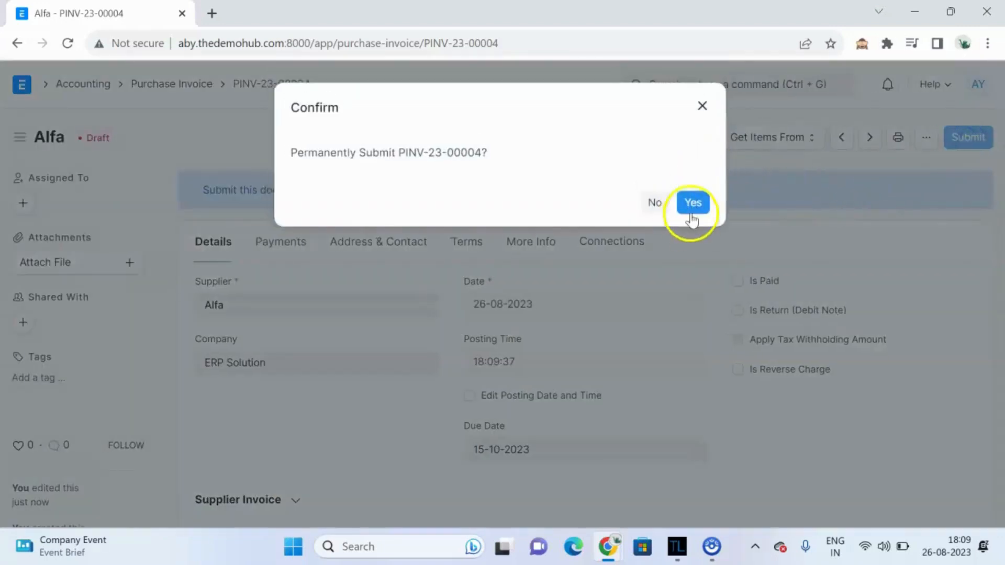
pyautogui.click(690, 203)
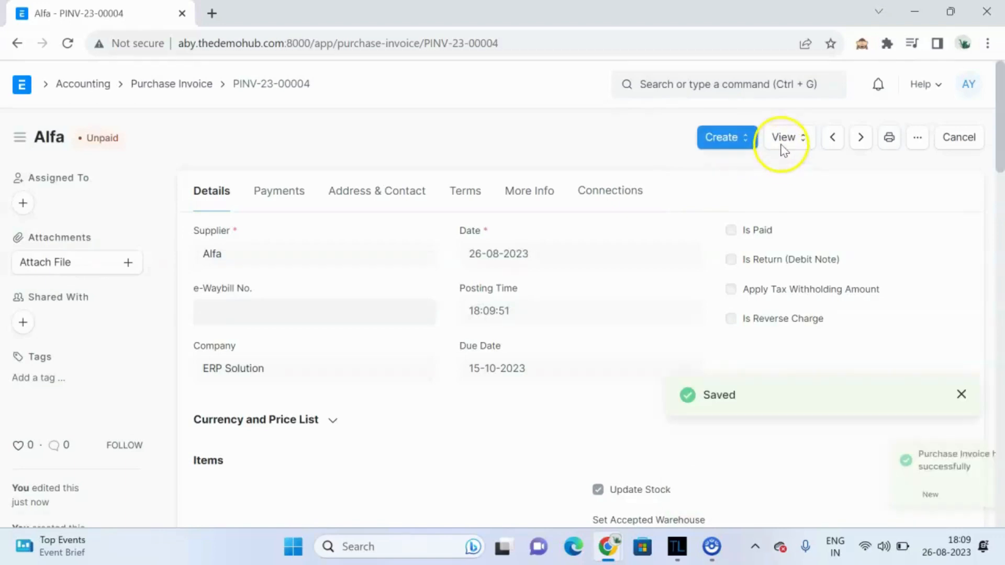
# Step: Open the stock ledger for the submitted purchase invoice and review its entries across all columns
pyautogui.click(727, 138)
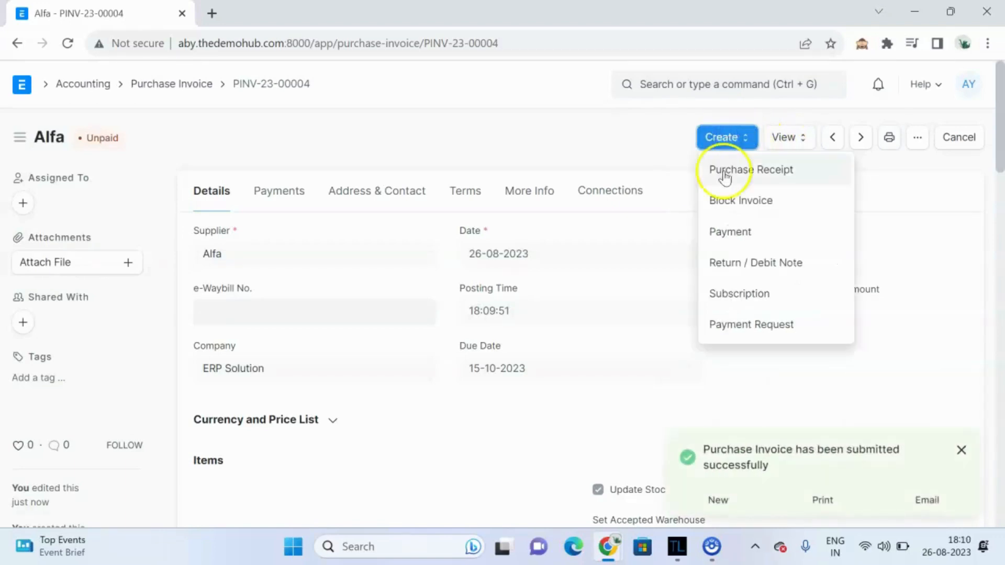
pyautogui.click(790, 137)
pyautogui.click(808, 201)
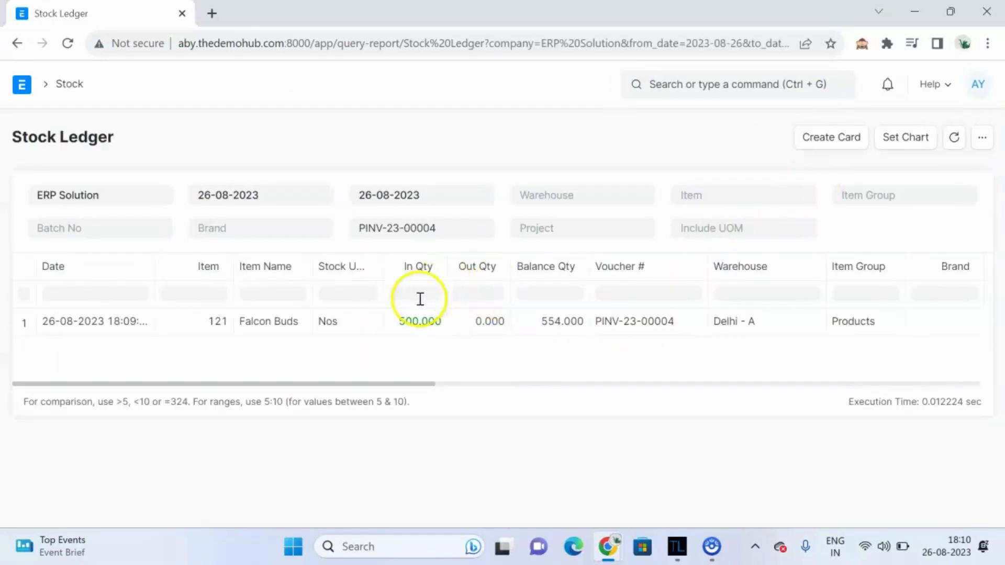
pyautogui.moveTo(423, 385); pyautogui.dragTo(778, 375)
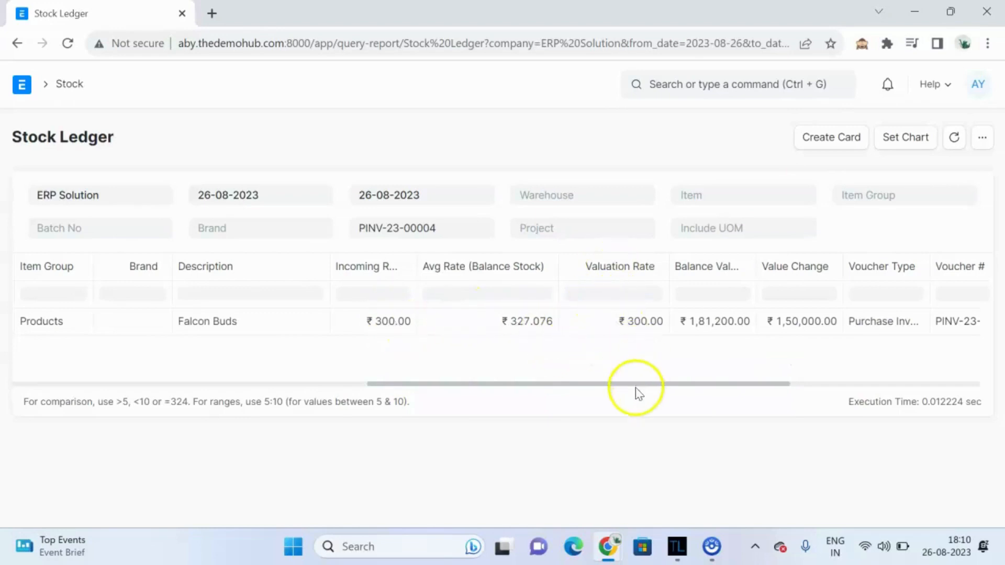
pyautogui.moveTo(637, 388)
pyautogui.mouseDown()
pyautogui.moveTo(716, 389)
pyautogui.moveTo(786, 364)
pyautogui.mouseUp()
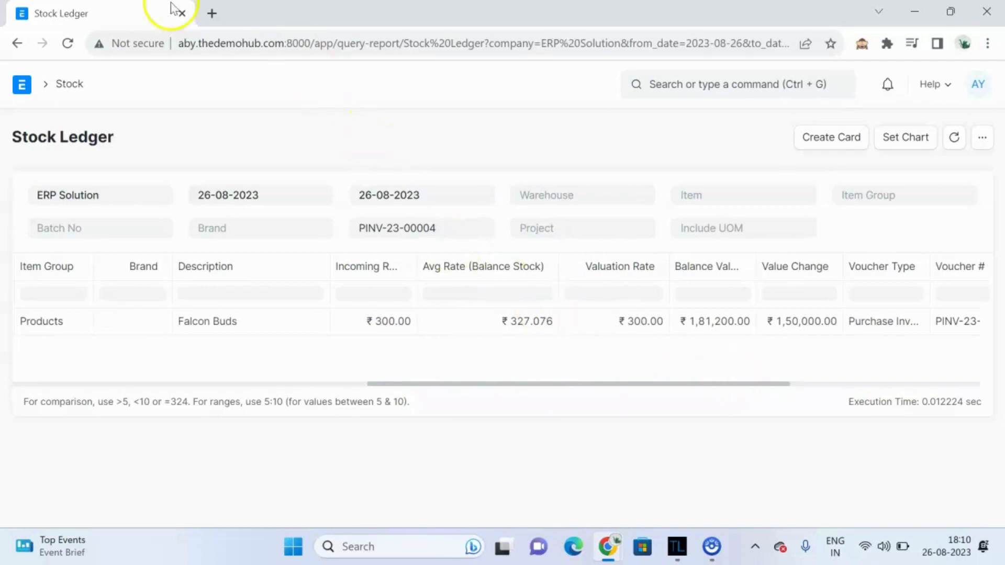
# Step: In a duplicated tab, find the Landed Cost Voucher list and start a new landed cost voucher
pyautogui.rightClick(127, 12)
pyautogui.click(186, 125)
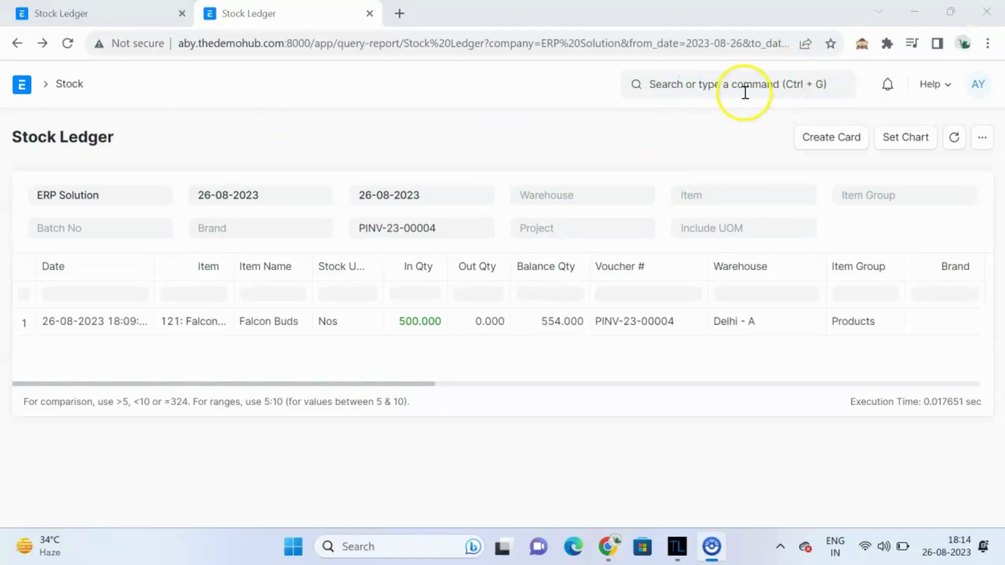
pyautogui.click(705, 85)
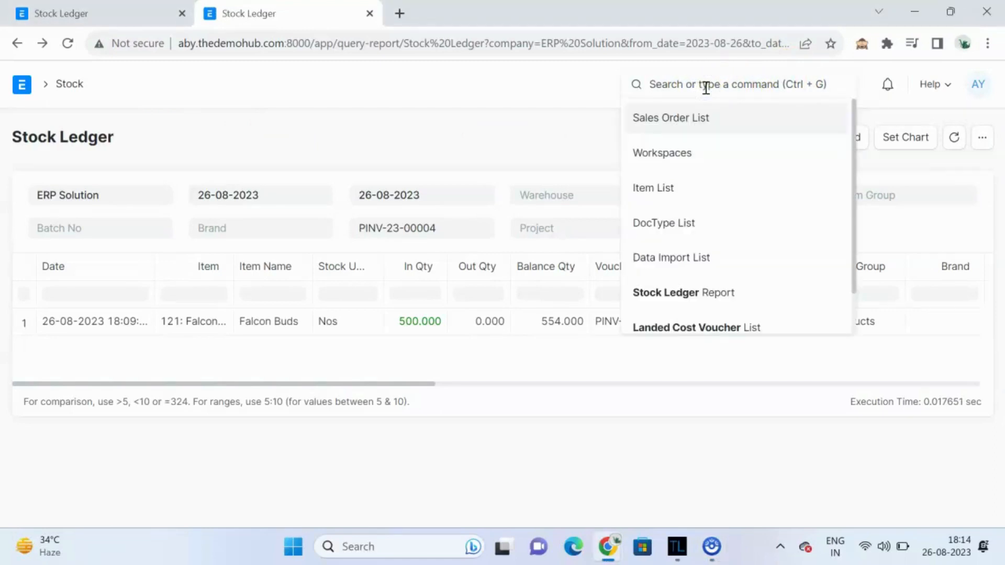
pyautogui.write('la')
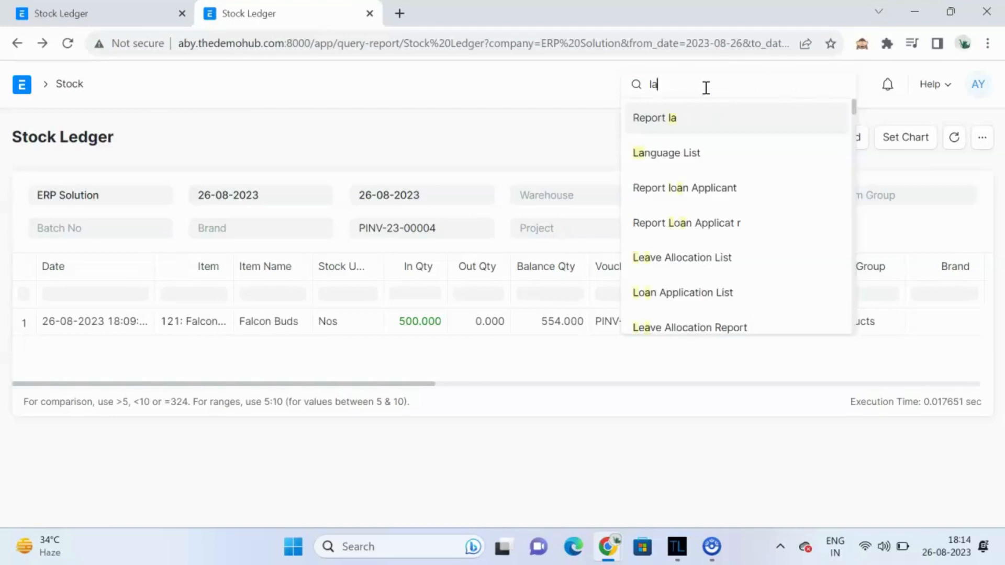
pyautogui.write('nded')
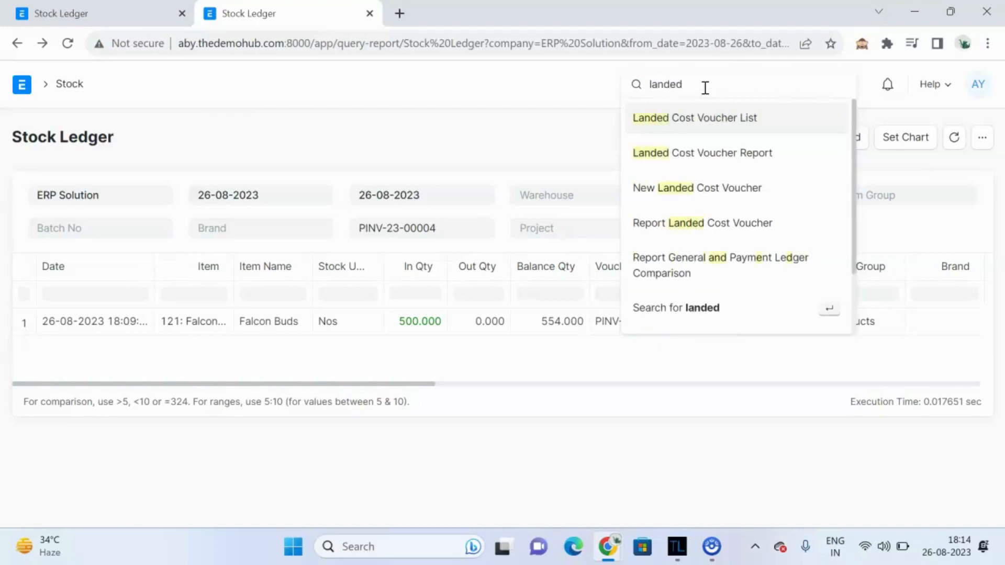
pyautogui.click(682, 111)
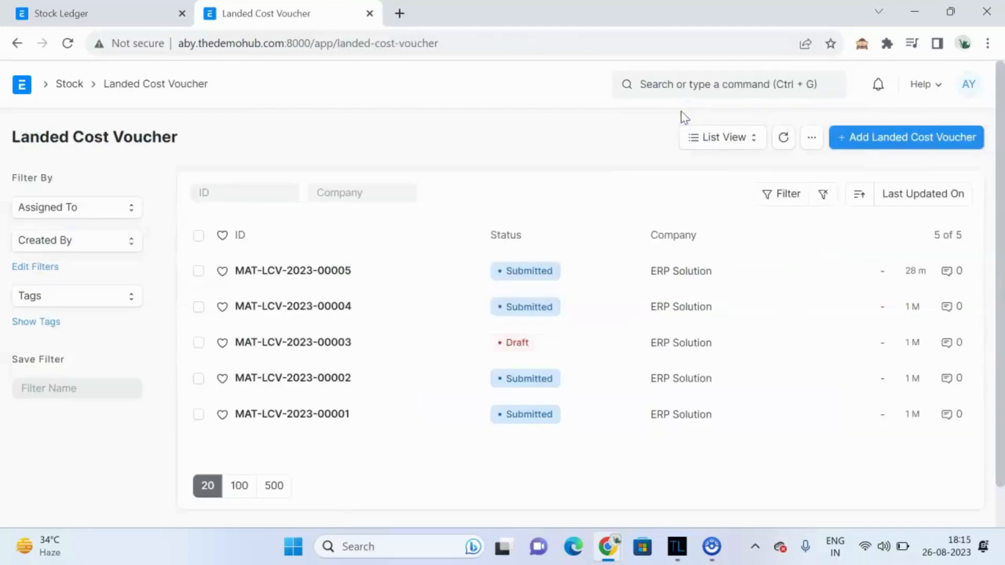
pyautogui.click(885, 138)
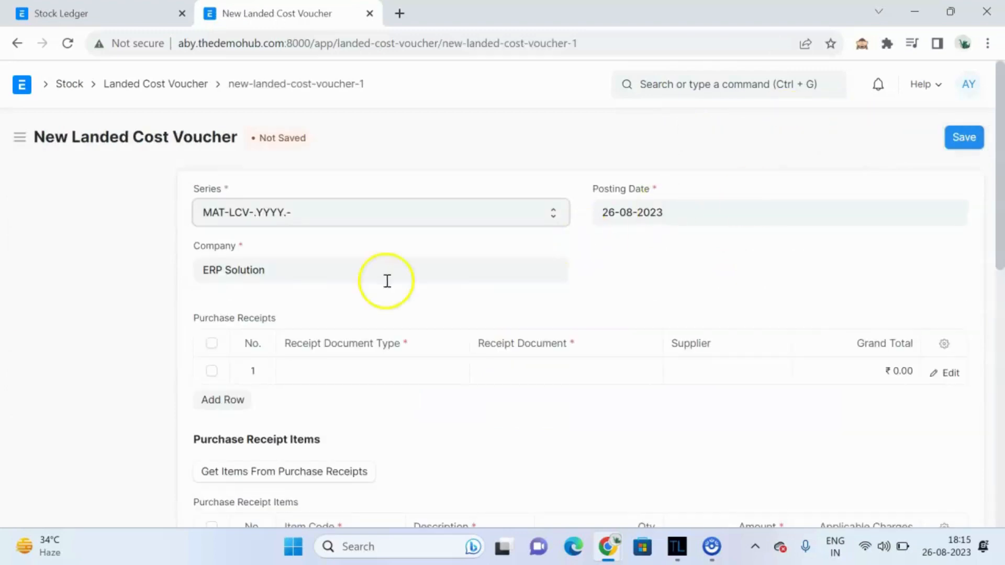
# Step: Link purchase invoice PINV-23-00004 as the voucher's receipt document, with document type Purchase Invoice
pyautogui.scroll(-1, 321, 296)
pyautogui.click(335, 303)
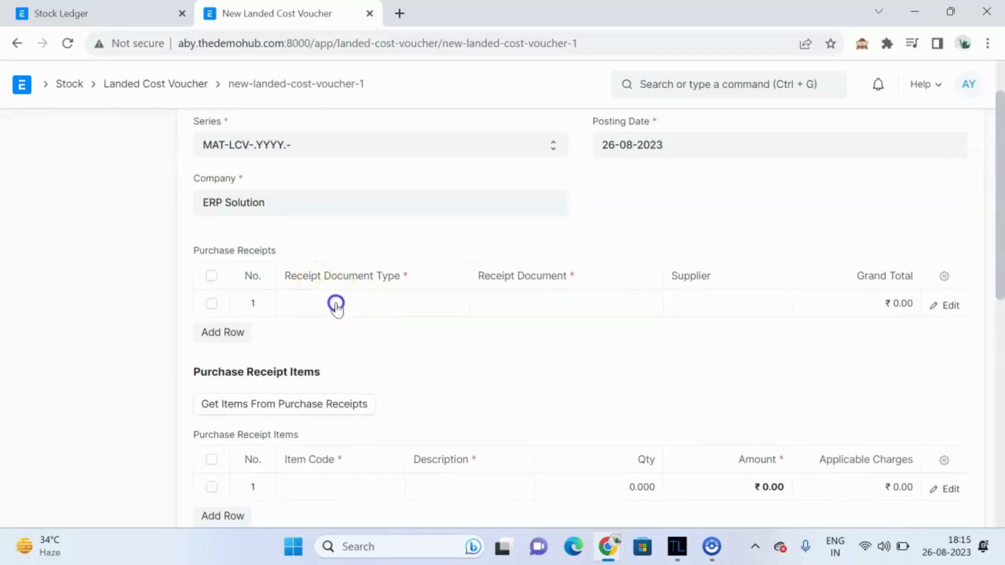
pyautogui.click(336, 304)
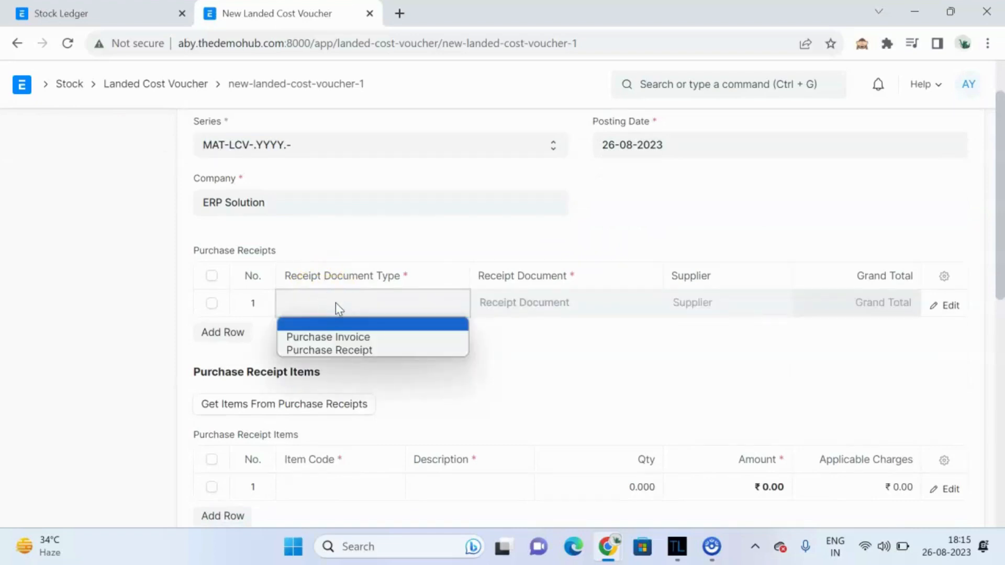
pyautogui.click(359, 336)
pyautogui.click(529, 305)
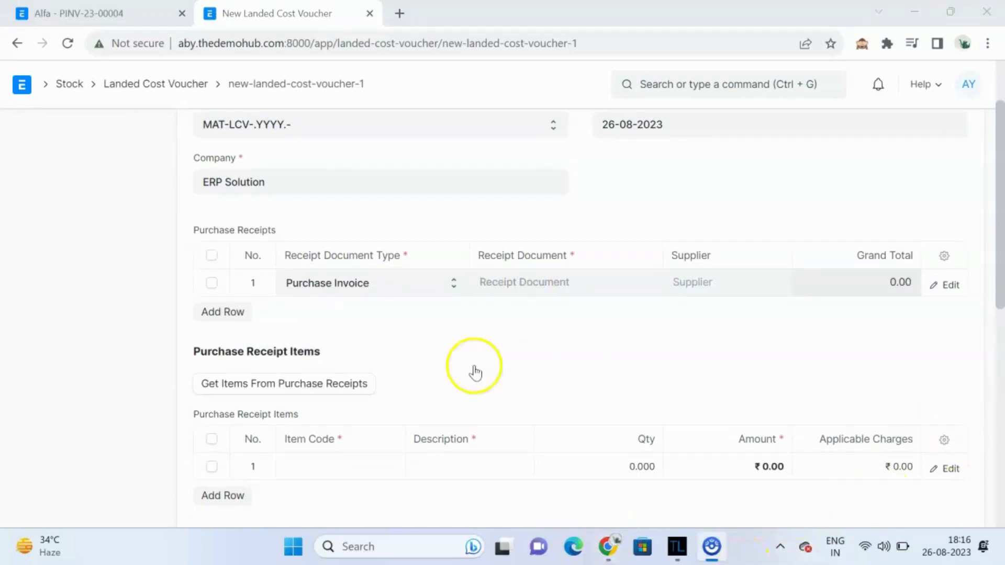
pyautogui.click(570, 280)
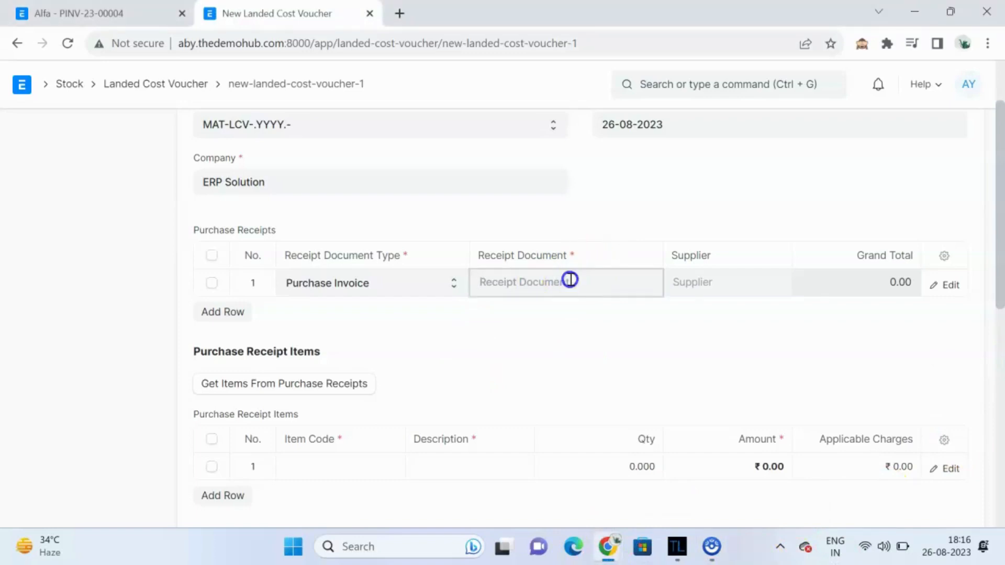
pyautogui.scroll(-3, 548, 390)
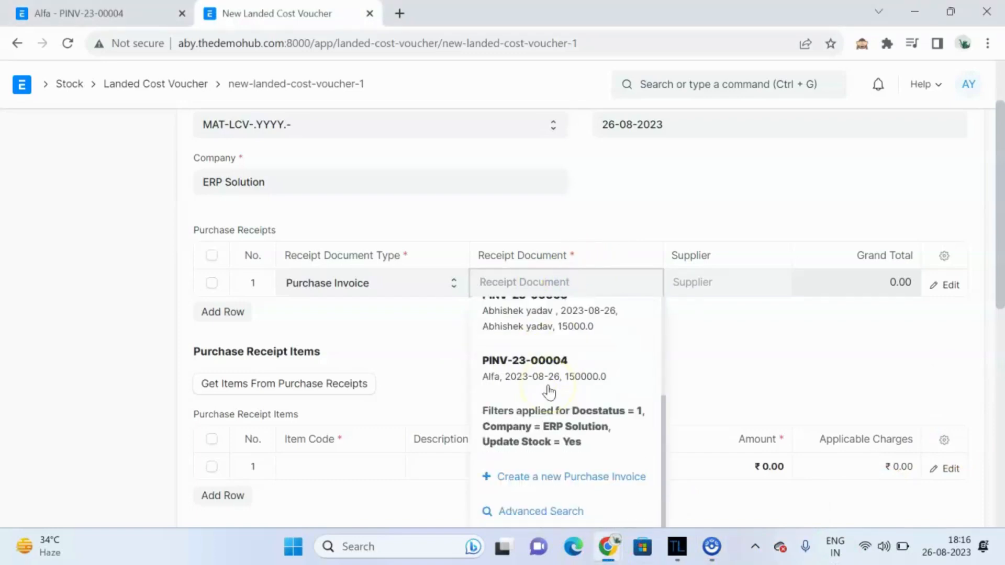
pyautogui.click(540, 375)
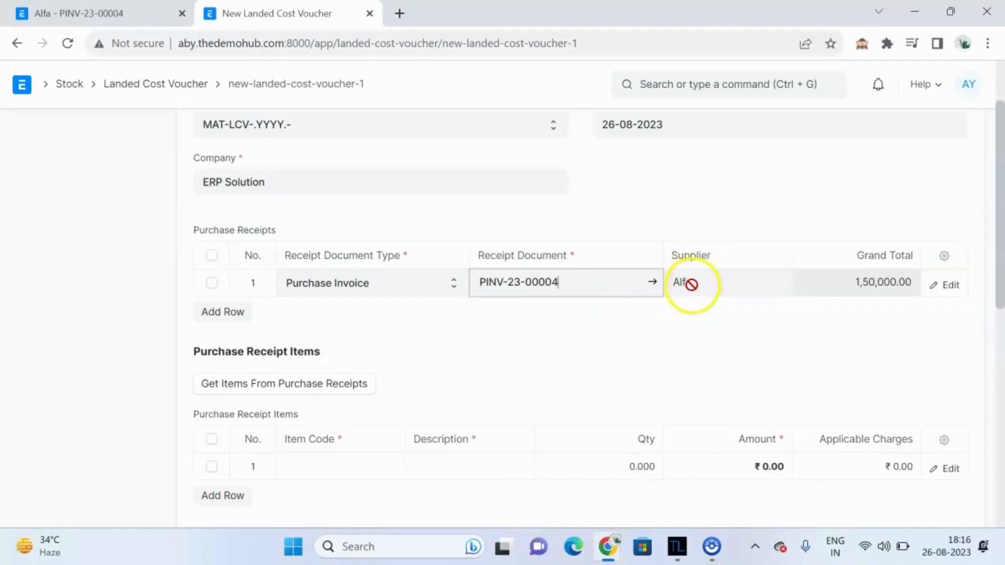
# Step: Fetch the items from the linked purchase invoice into the voucher
pyautogui.scroll(-1, 553, 430)
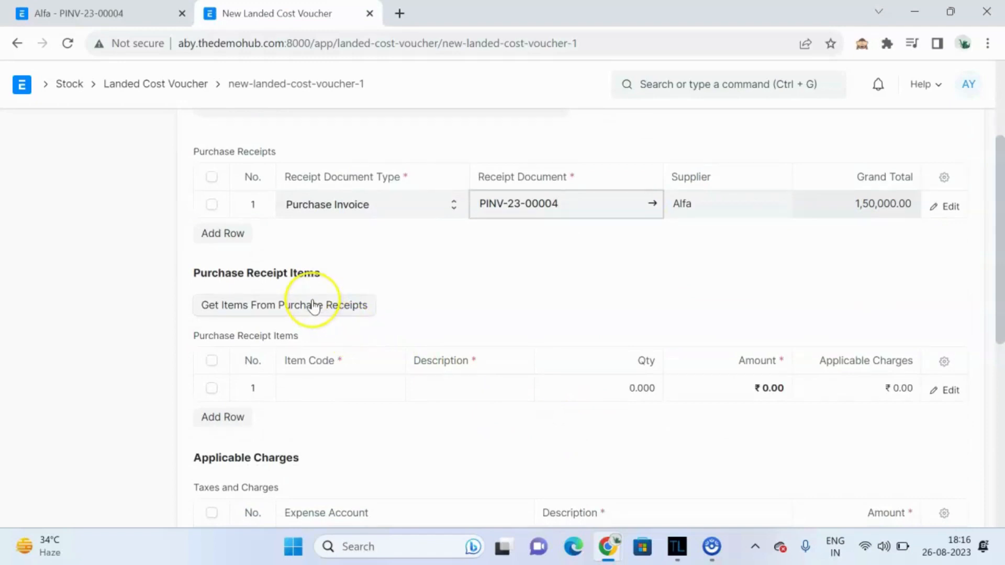
pyautogui.click(314, 307)
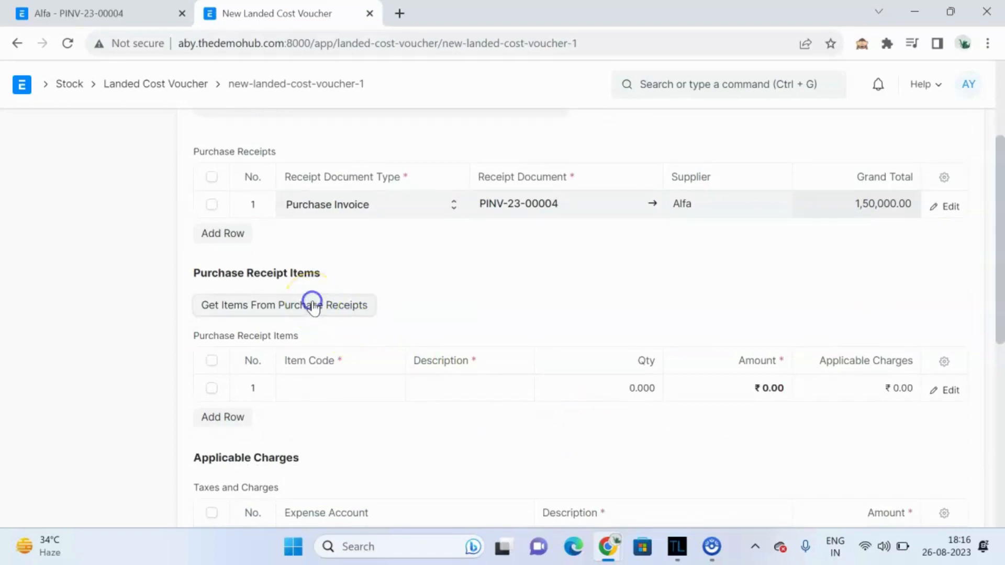
pyautogui.scroll(-2, 494, 420)
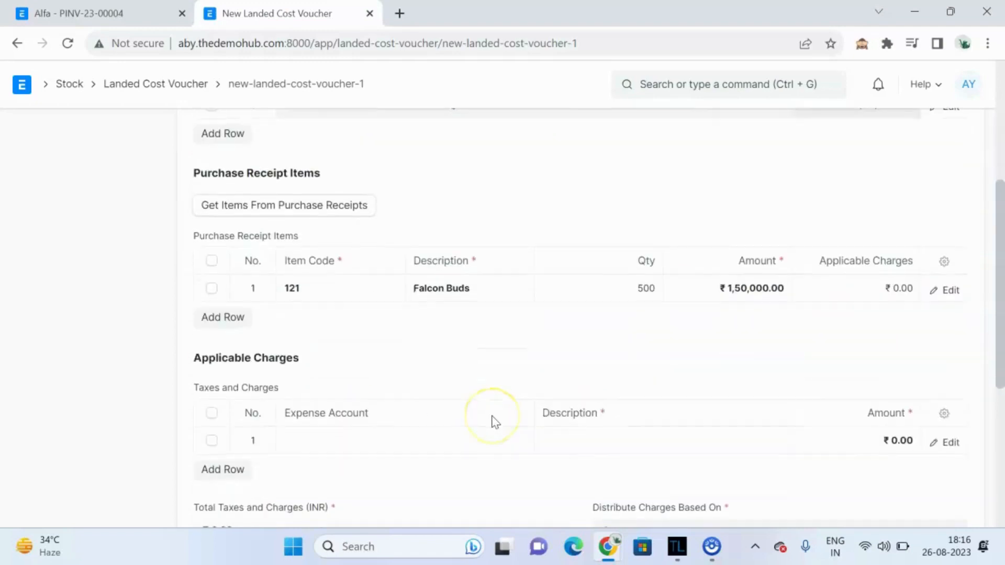
pyautogui.scroll(-1, 770, 341)
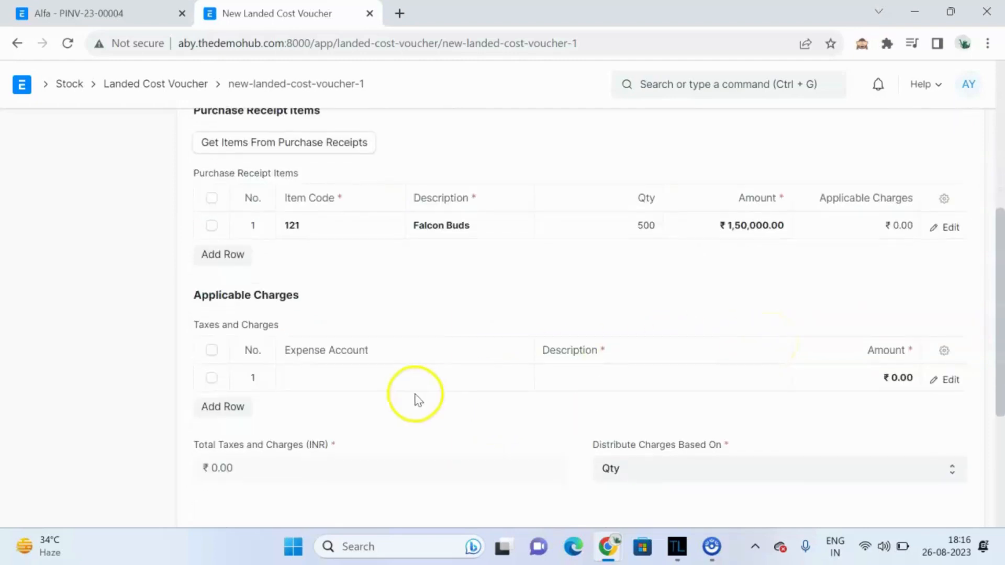
# Step: Set the first charge's expense account to Expenses Included In Valuation - A
pyautogui.click(354, 371)
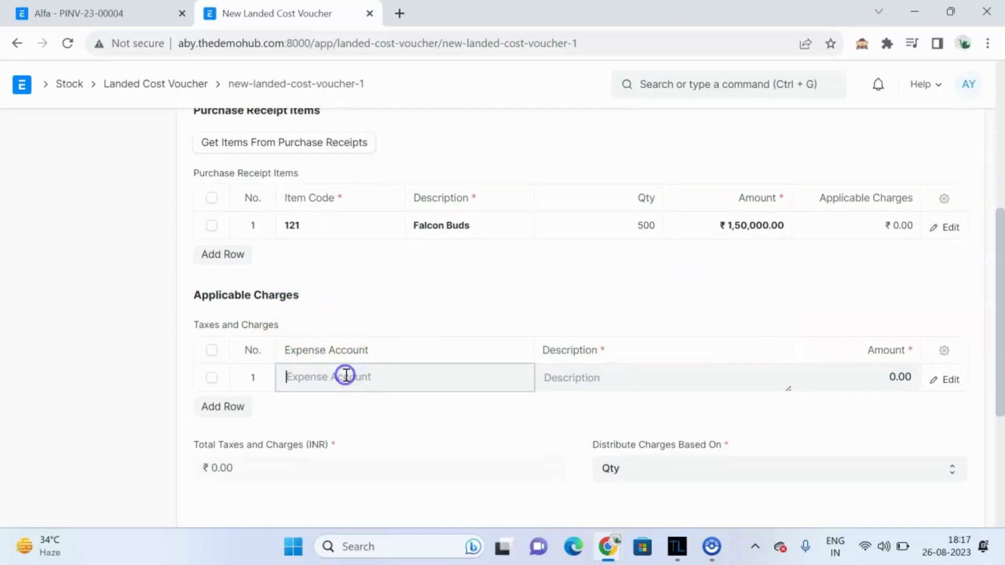
pyautogui.scroll(-2, 387, 467)
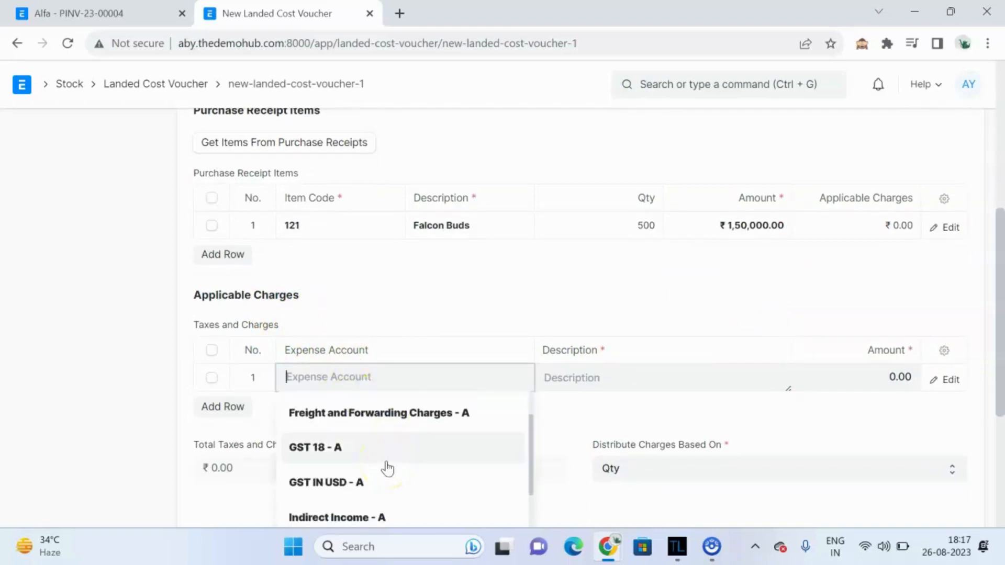
pyautogui.scroll(2, 388, 467)
pyautogui.click(371, 386)
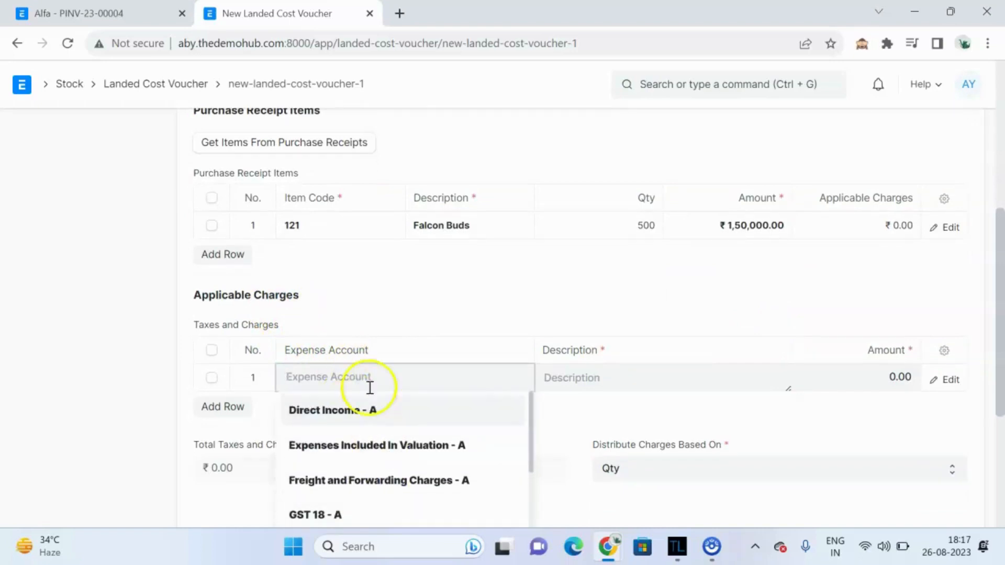
pyautogui.click(366, 448)
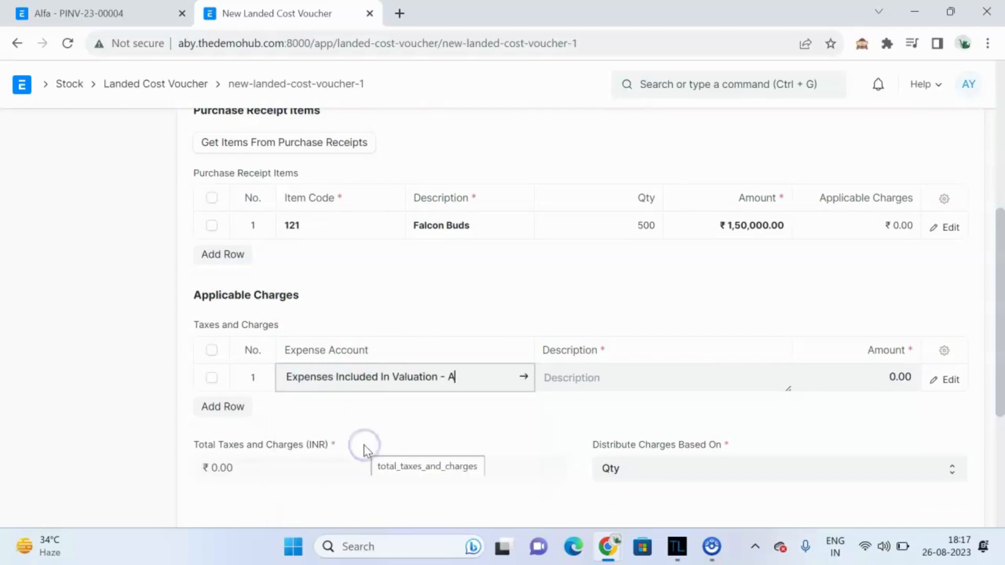
# Step: Enter the charge description Custom Duty and an amount of 25000
pyautogui.click(592, 373)
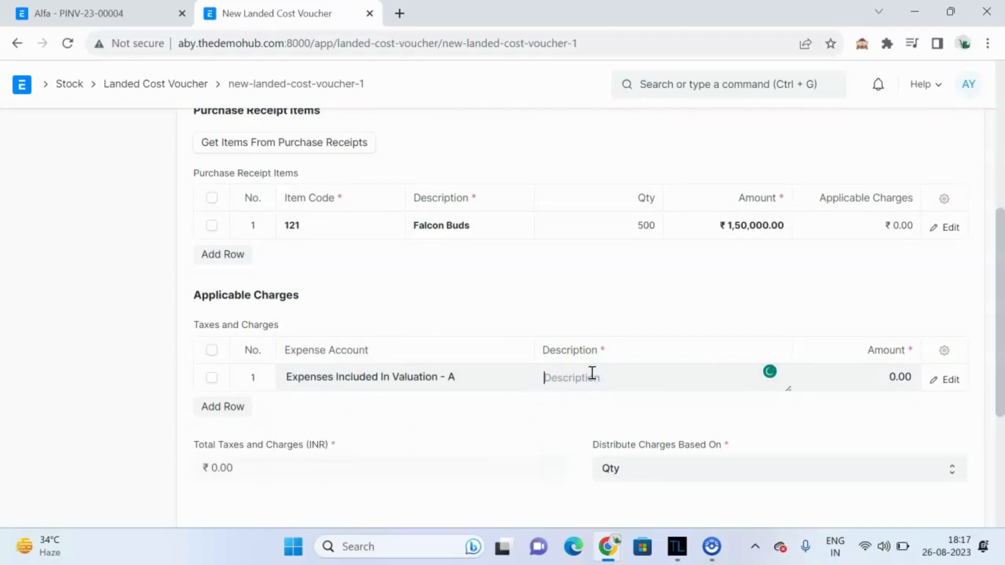
pyautogui.write('Custom Duty')
pyautogui.click(862, 384)
pyautogui.press('BackSpace')
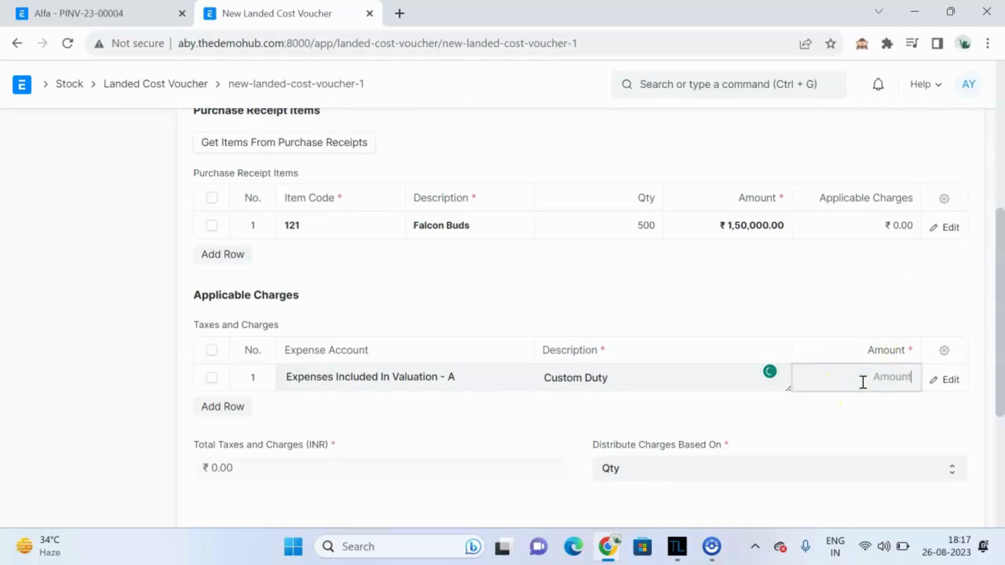
pyautogui.write('25000')
pyautogui.click(622, 408)
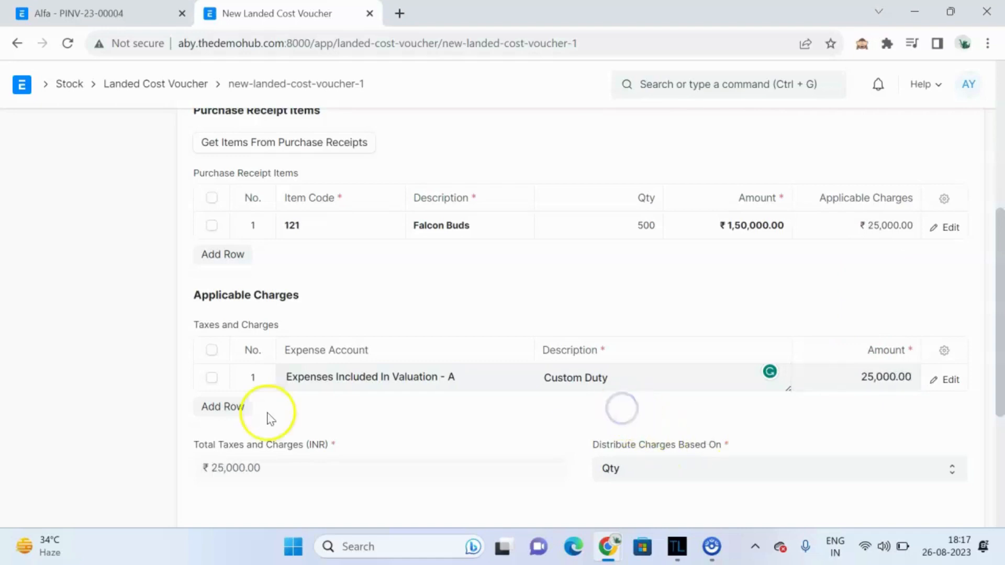
pyautogui.scroll(-1, 268, 418)
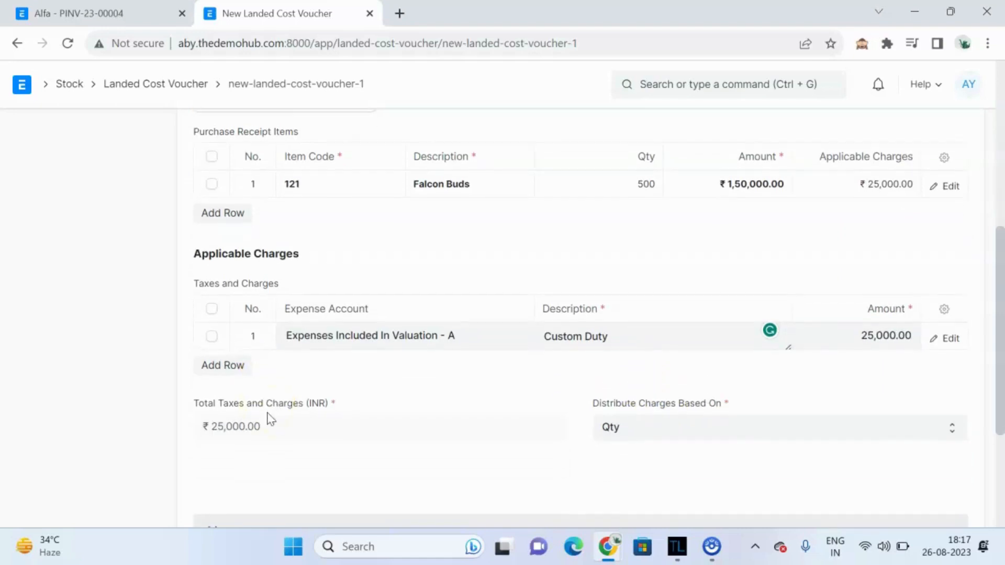
# Step: Add a second charge row with expense account Expenses Included In Valuation - A
pyautogui.click(234, 367)
pyautogui.click(325, 361)
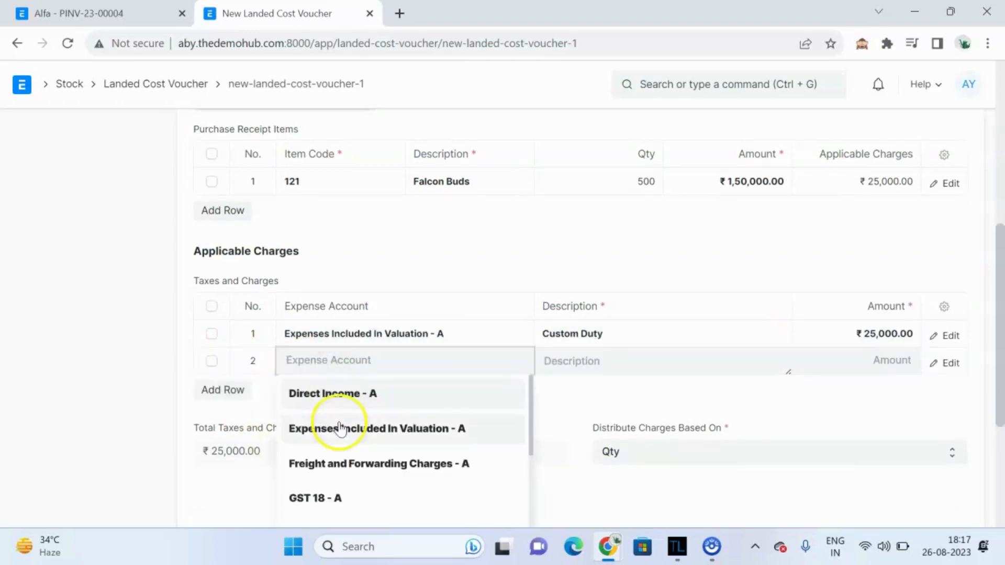
pyautogui.click(338, 432)
# Step: Enter the second charge's description Freight Charges and an amount of 75000
pyautogui.click(692, 364)
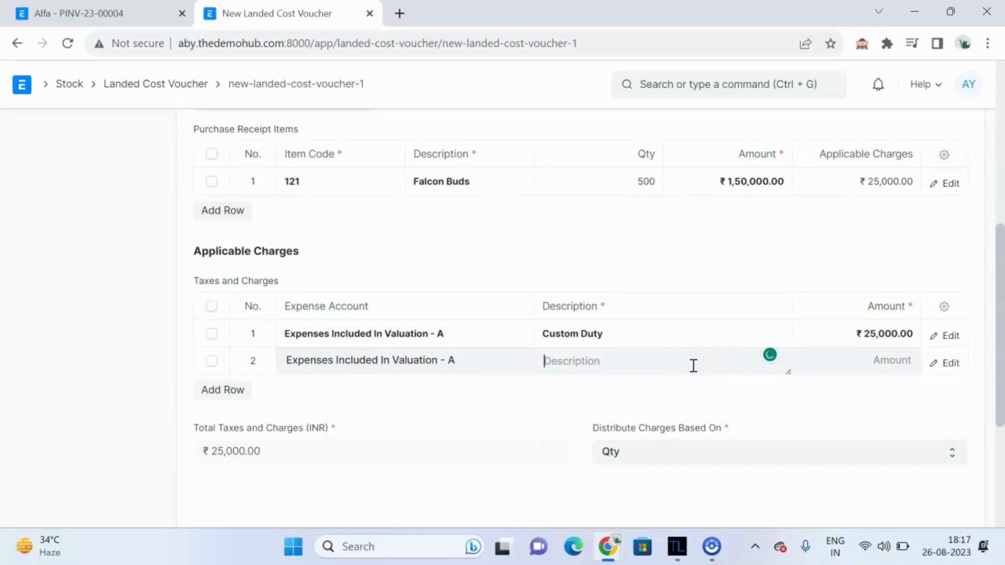
pyautogui.write('Freight Charges')
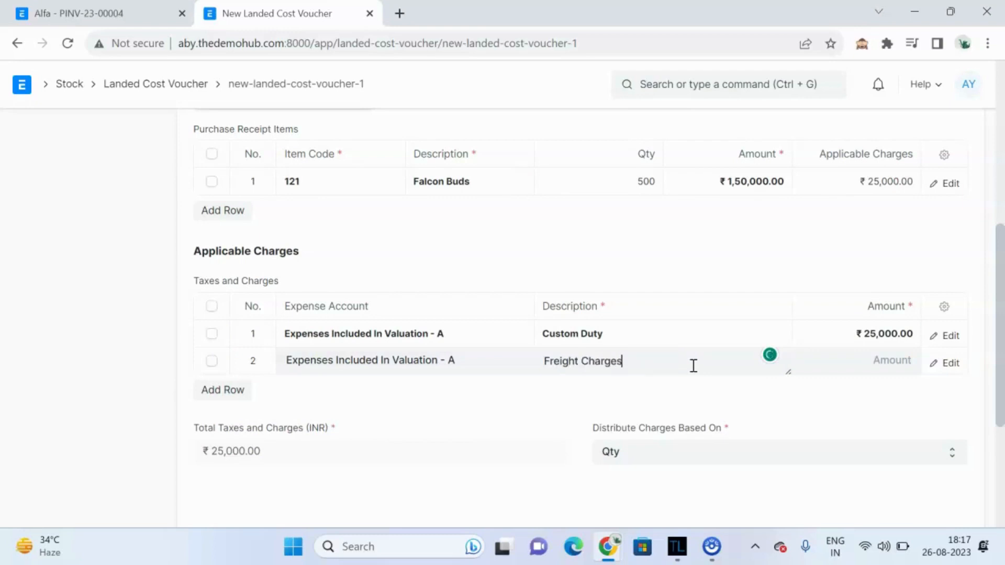
pyautogui.click(660, 394)
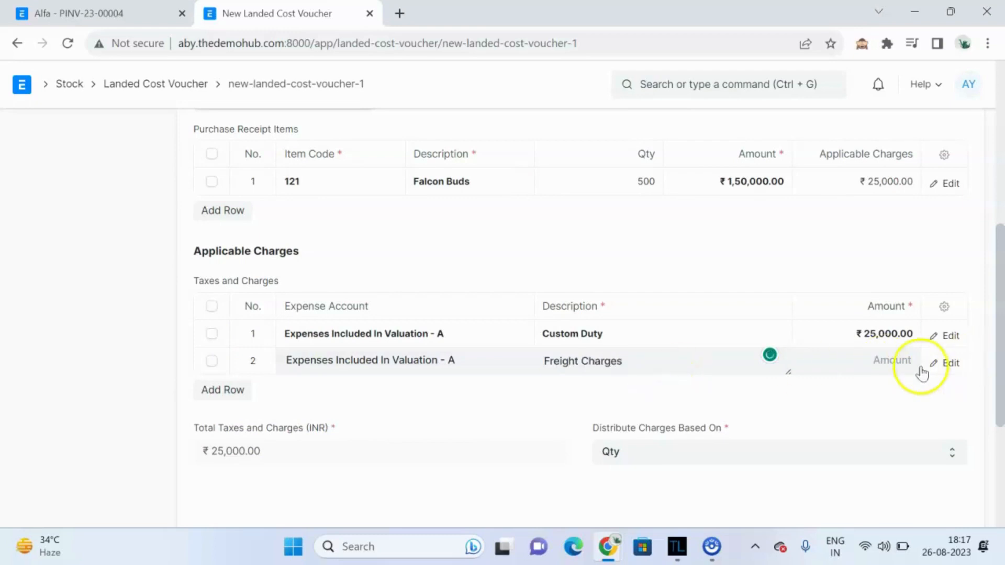
pyautogui.click(891, 365)
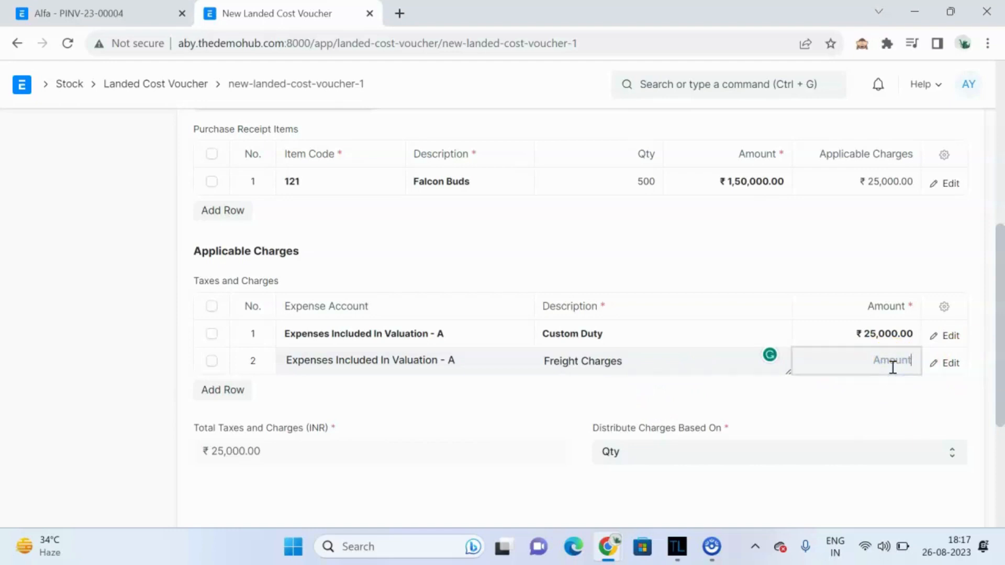
pyautogui.write('75000')
pyautogui.click(859, 421)
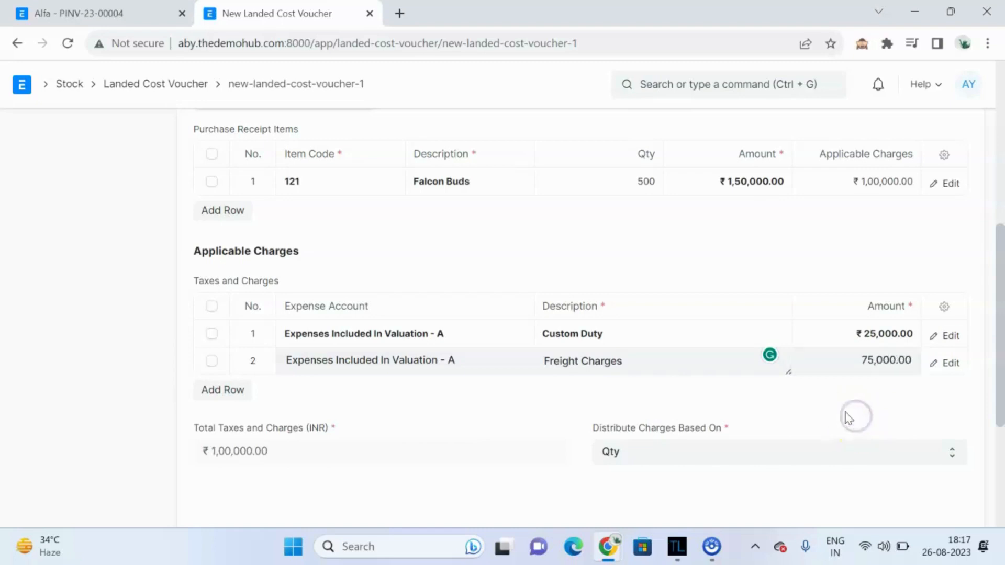
# Step: Set the charges to be distributed based on Qty
pyautogui.click(828, 406)
pyautogui.scroll(-1, 832, 410)
pyautogui.click(790, 417)
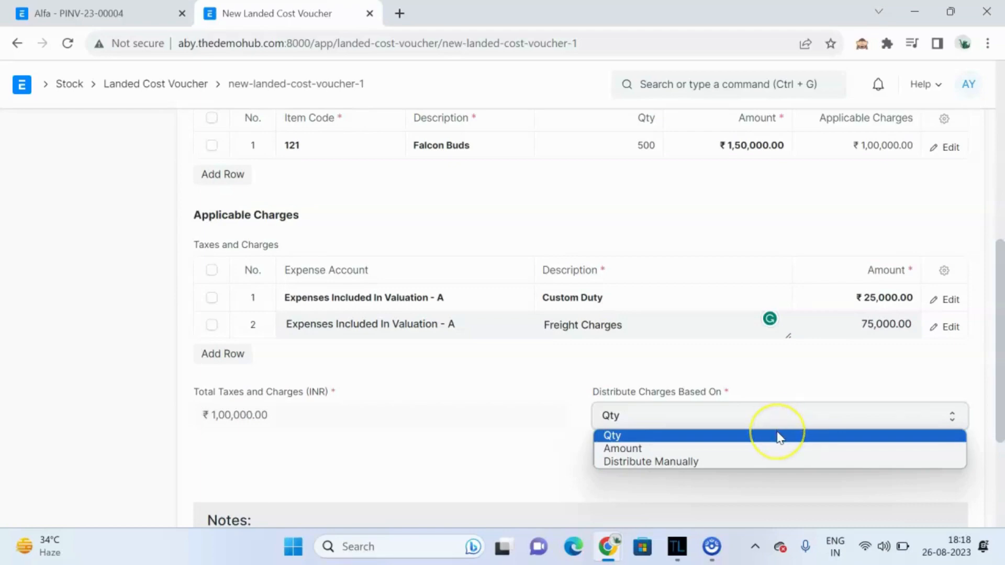
pyautogui.click(777, 437)
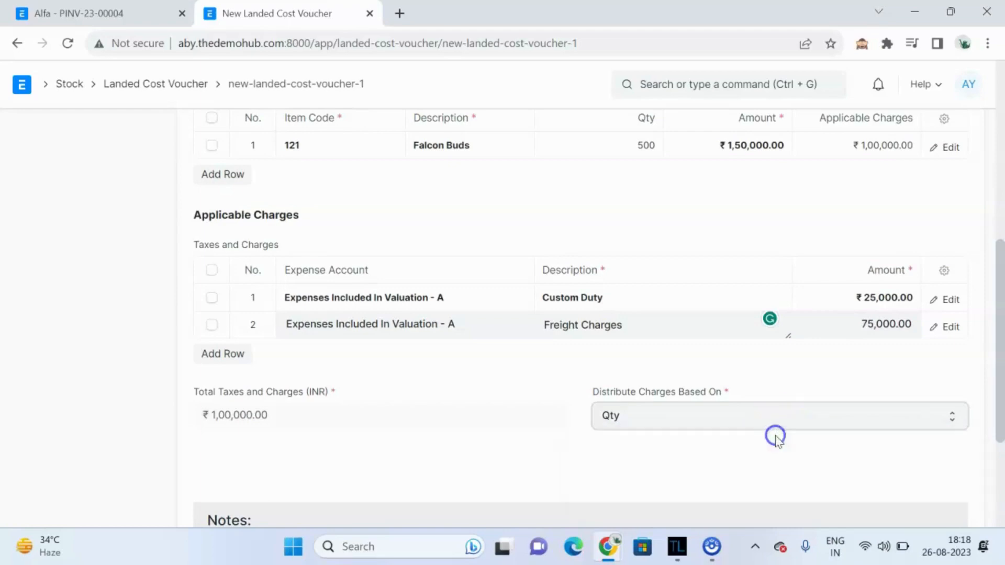
# Step: Save the landed cost voucher and submit it, confirming the submission
pyautogui.scroll(-2, 775, 436)
pyautogui.scroll(10, 777, 440)
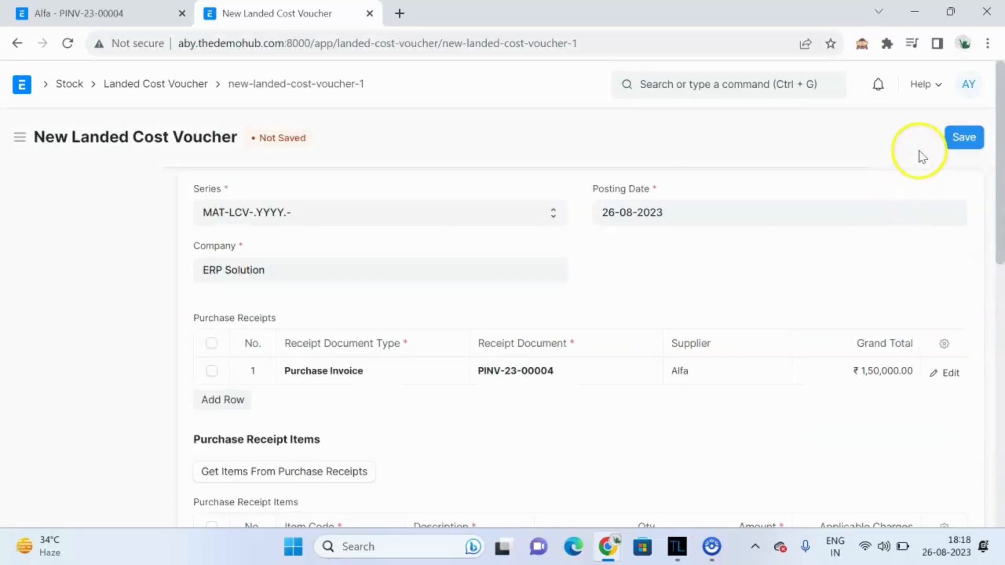
pyautogui.click(962, 138)
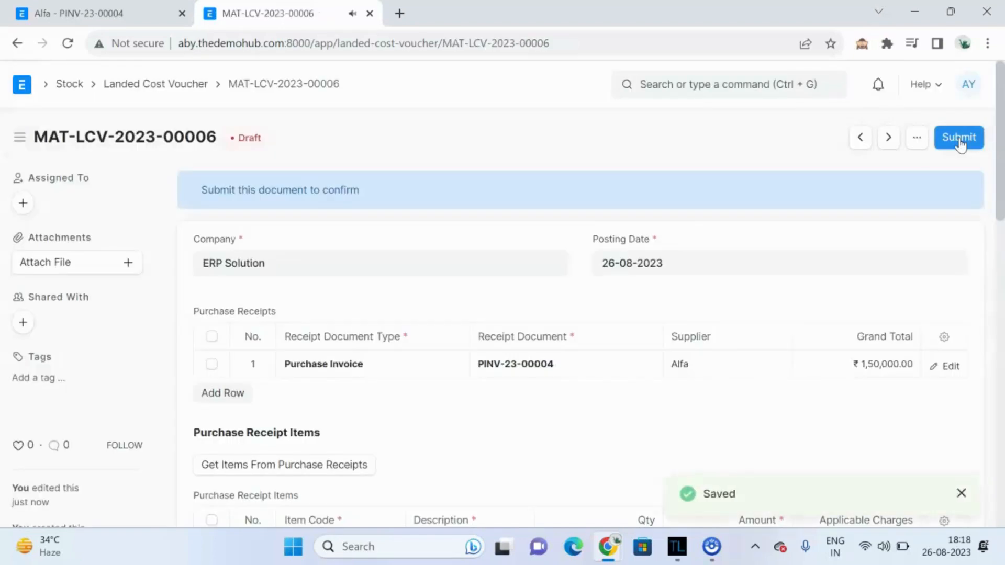
pyautogui.click(959, 139)
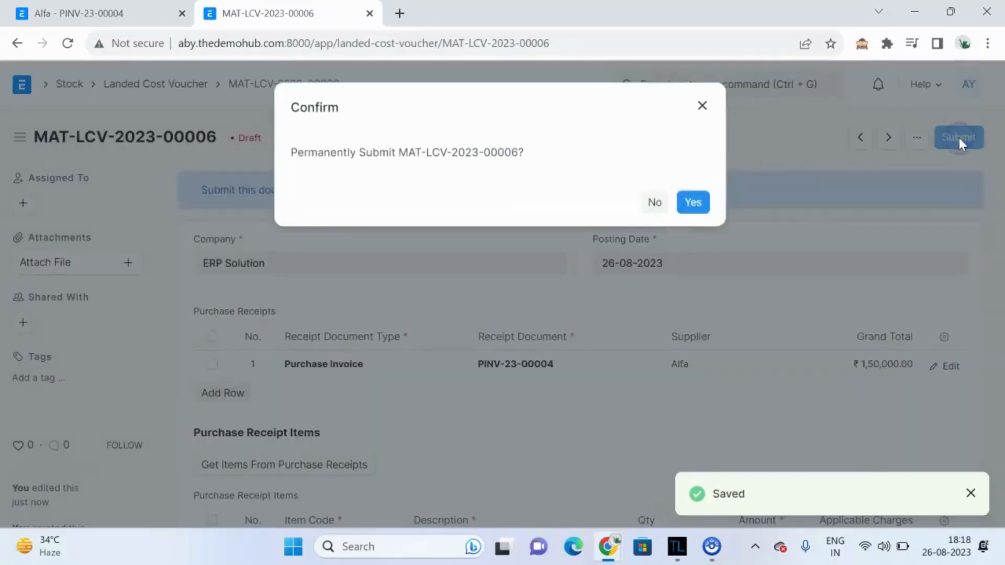
pyautogui.click(699, 203)
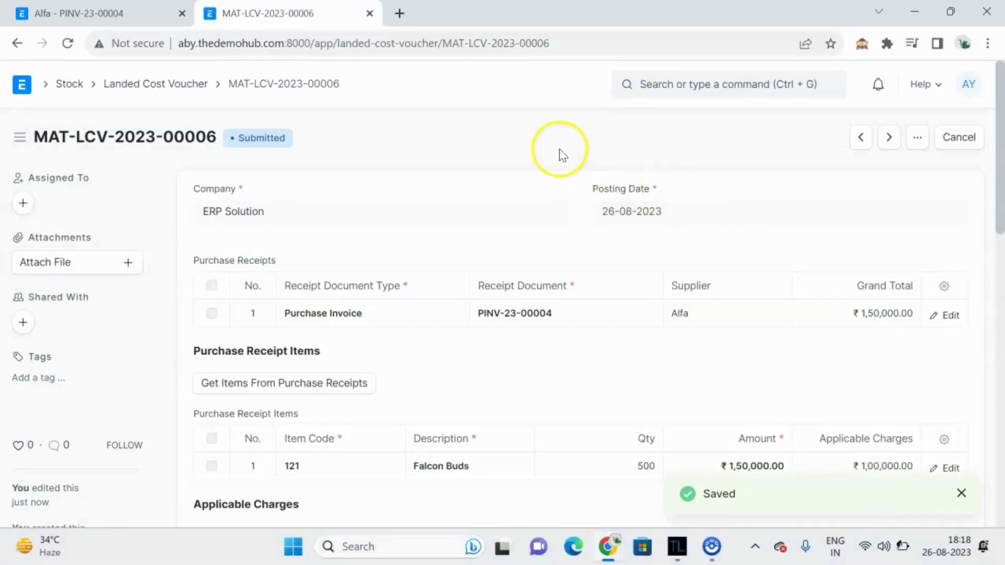
# Step: Open the stock ledger for purchase invoice PINV-23-00004 and examine the Falcon Buds rate and value columns
pyautogui.click(107, 13)
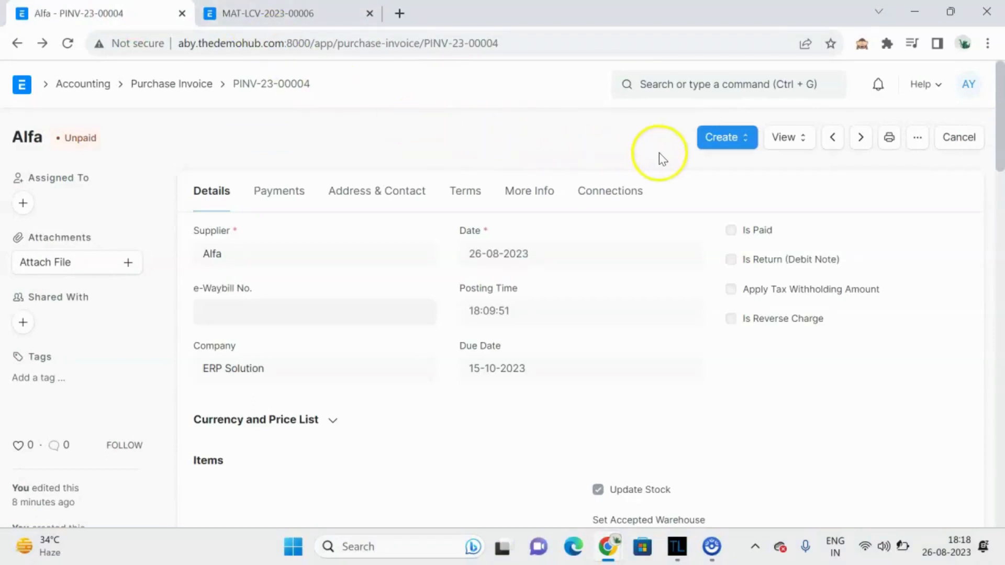
pyautogui.click(719, 144)
pyautogui.click(614, 142)
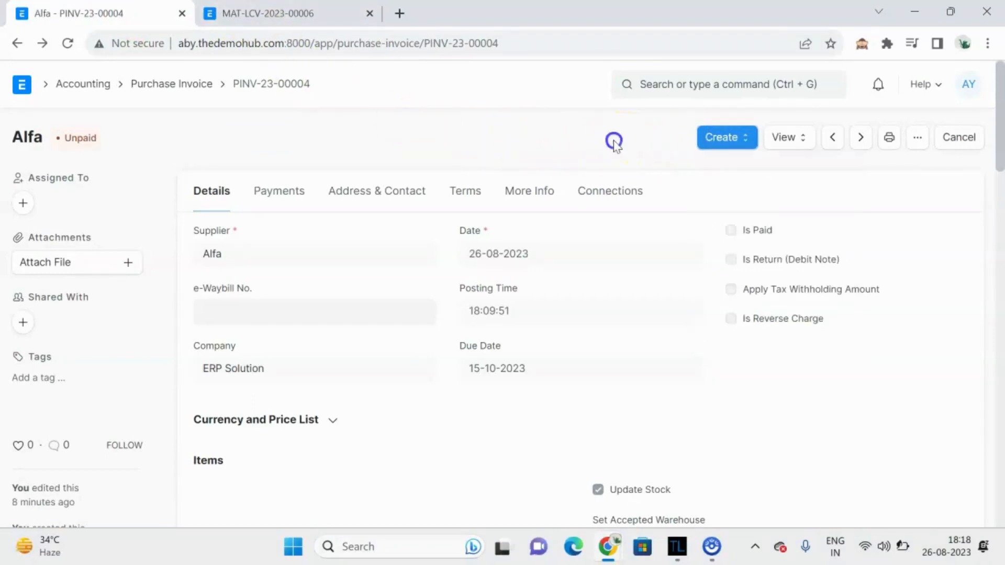
pyautogui.click(784, 137)
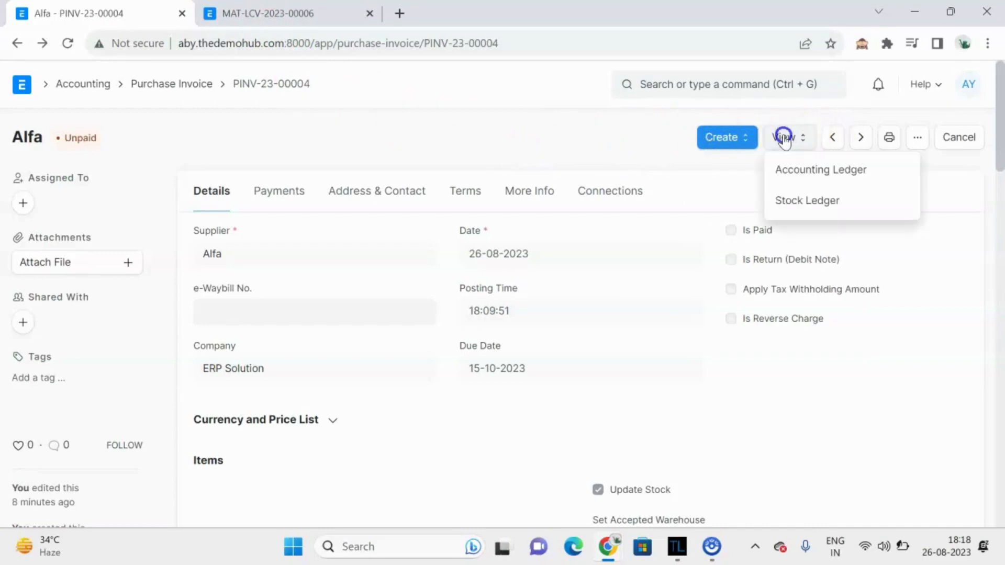
pyautogui.click(814, 201)
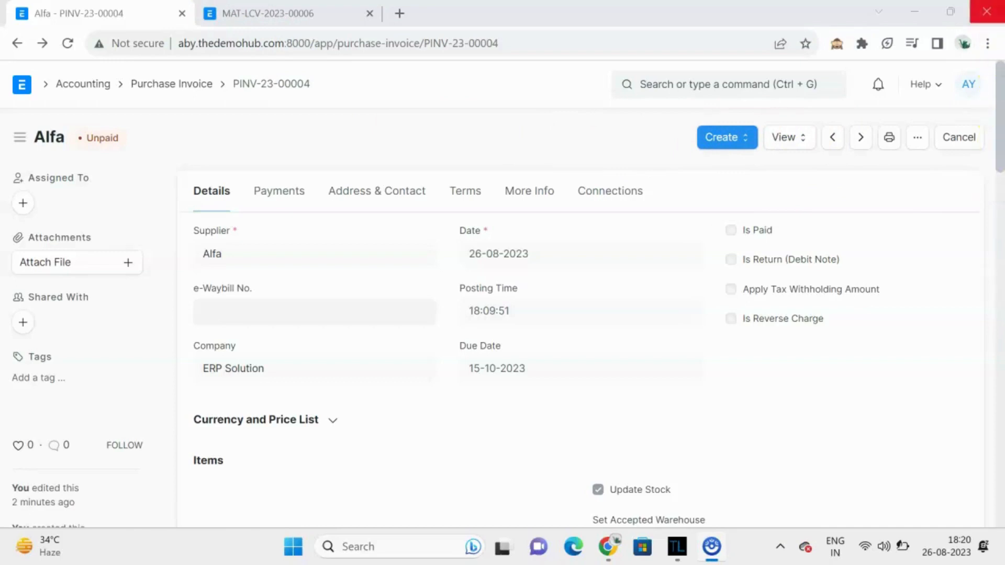
pyautogui.click(790, 138)
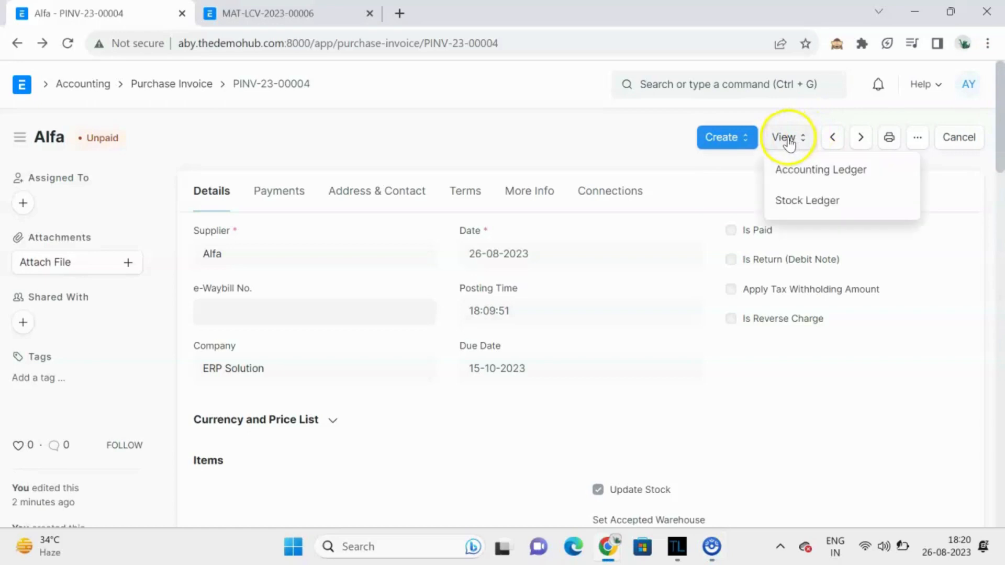
pyautogui.click(804, 209)
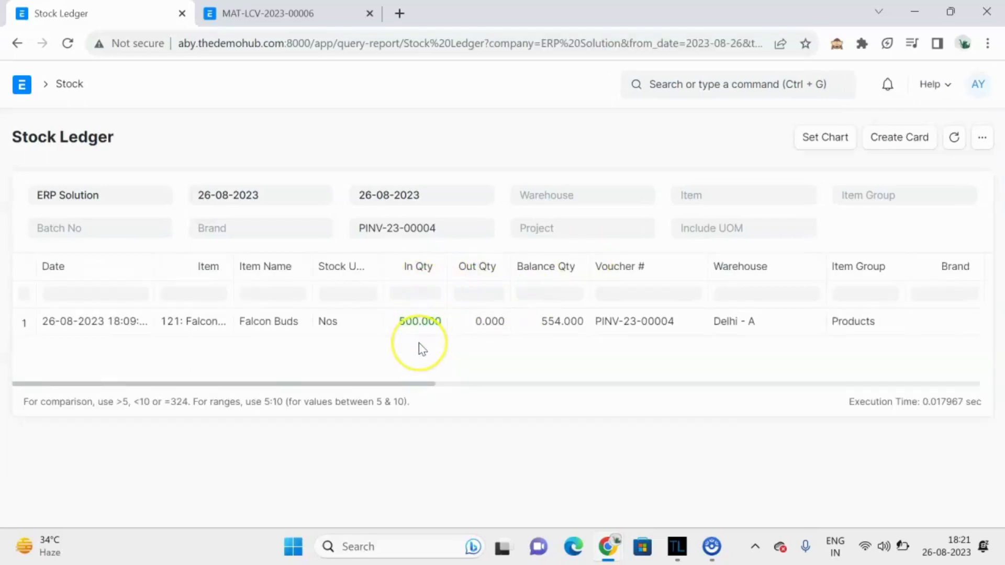
pyautogui.hscroll(5, 421, 348)
pyautogui.hscroll(7, 423, 348)
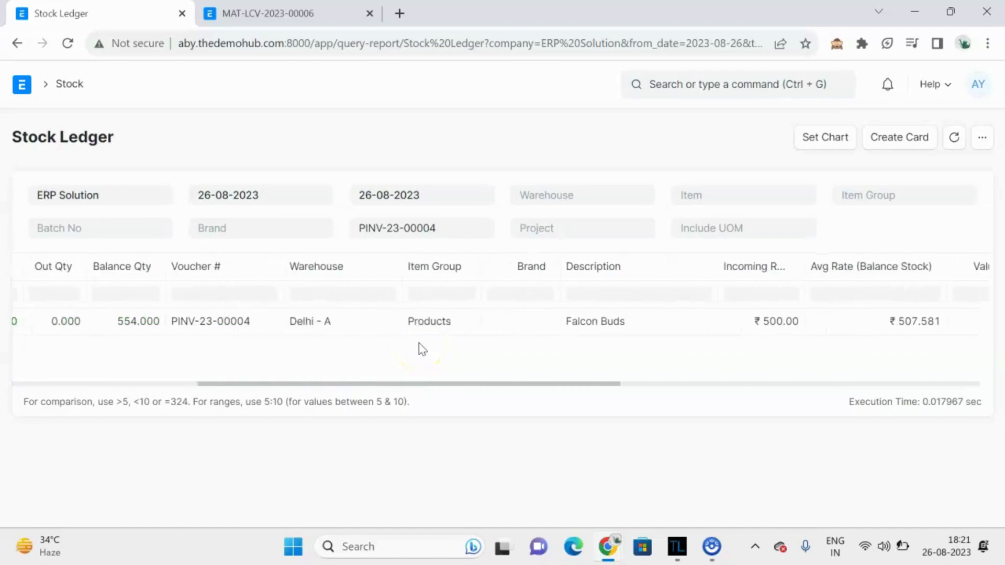
pyautogui.hscroll(5, 422, 349)
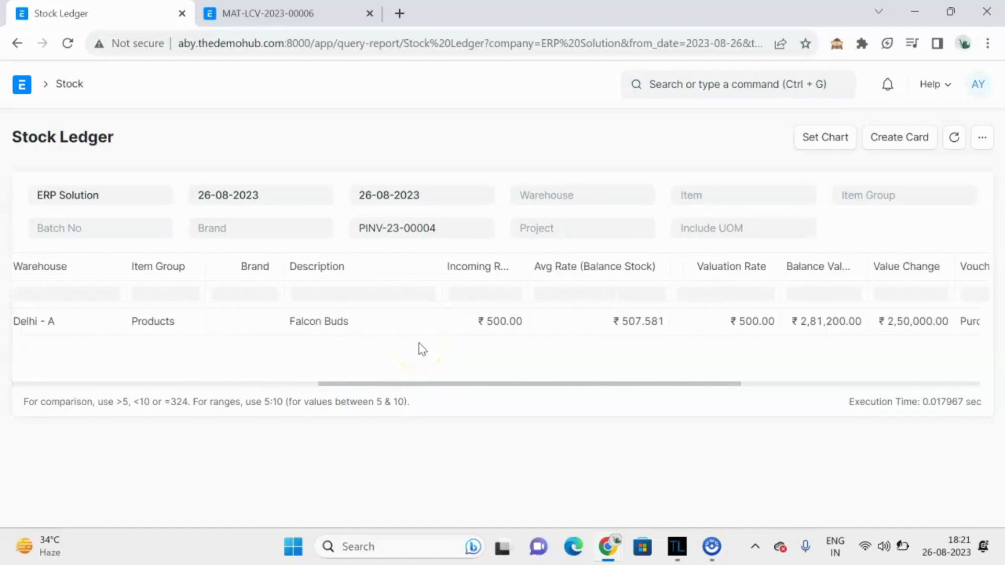
pyautogui.hscroll(2, 422, 349)
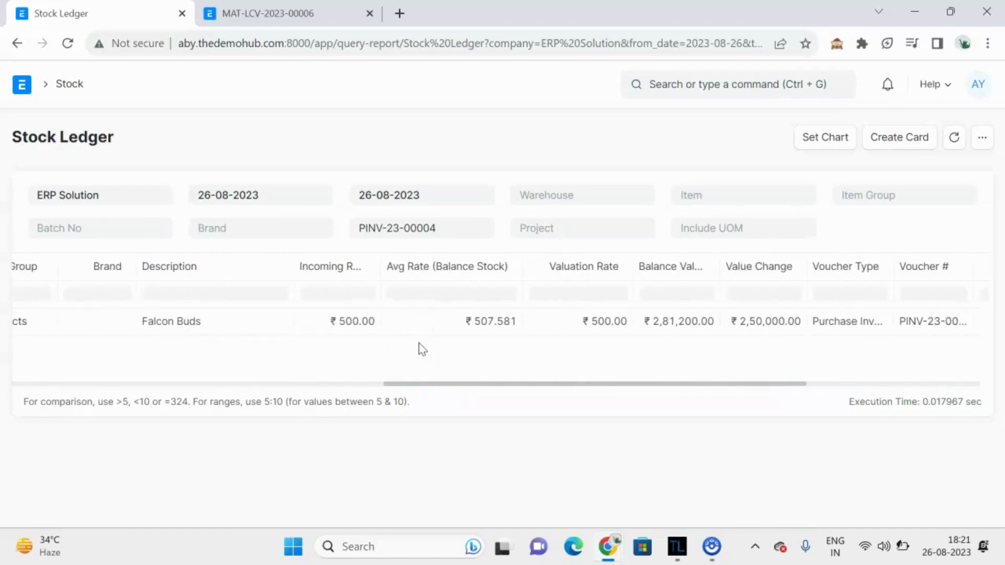